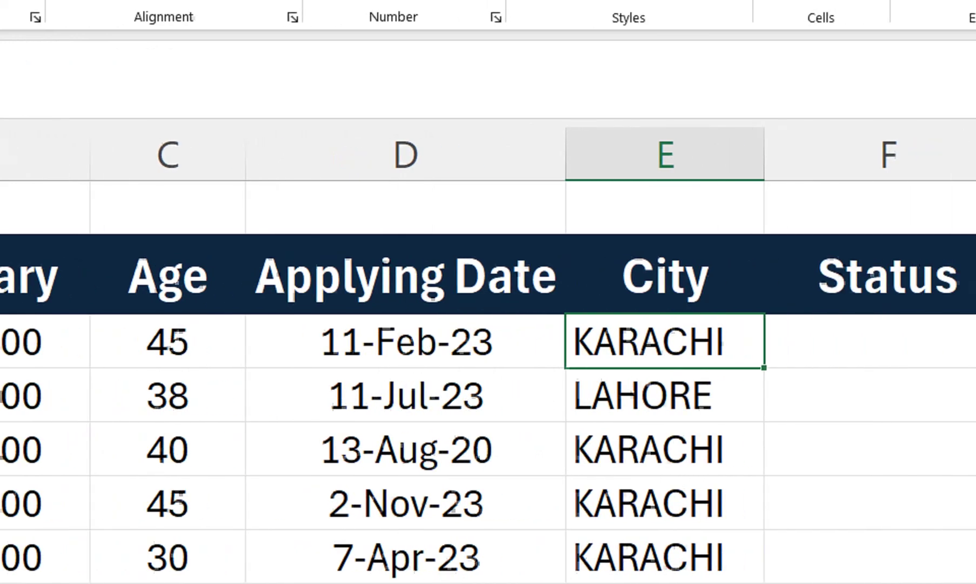
- Enter Select as a trial status in F3 and clear the cell again
key(Right)
text(r)
key(BackSpace)
text(Selec)
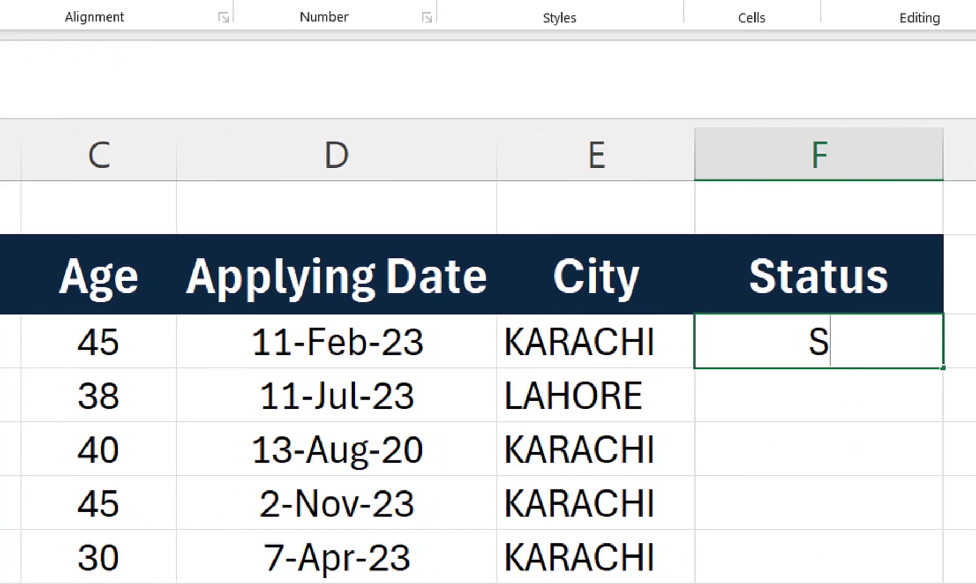
key(BackSpace)
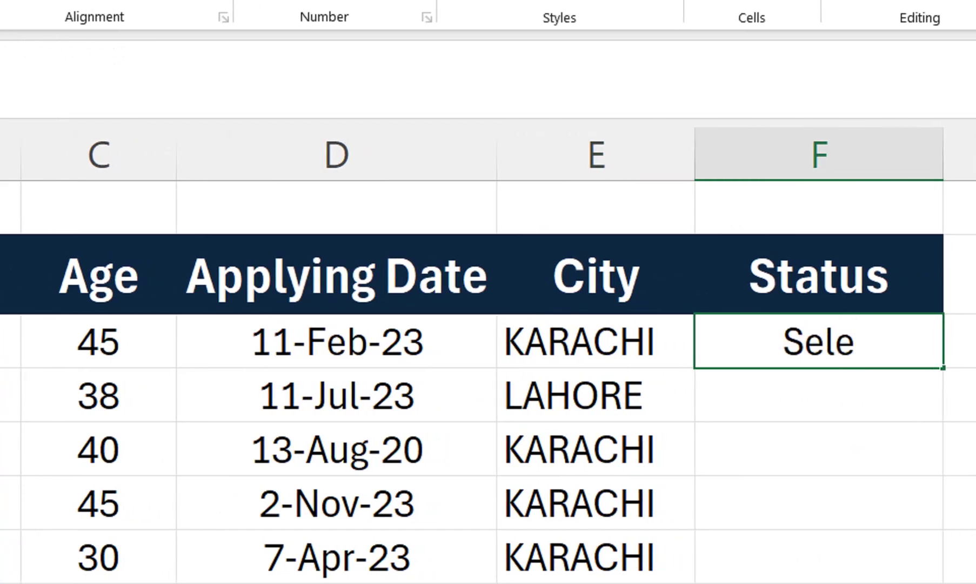
text(ct)
key(Return)
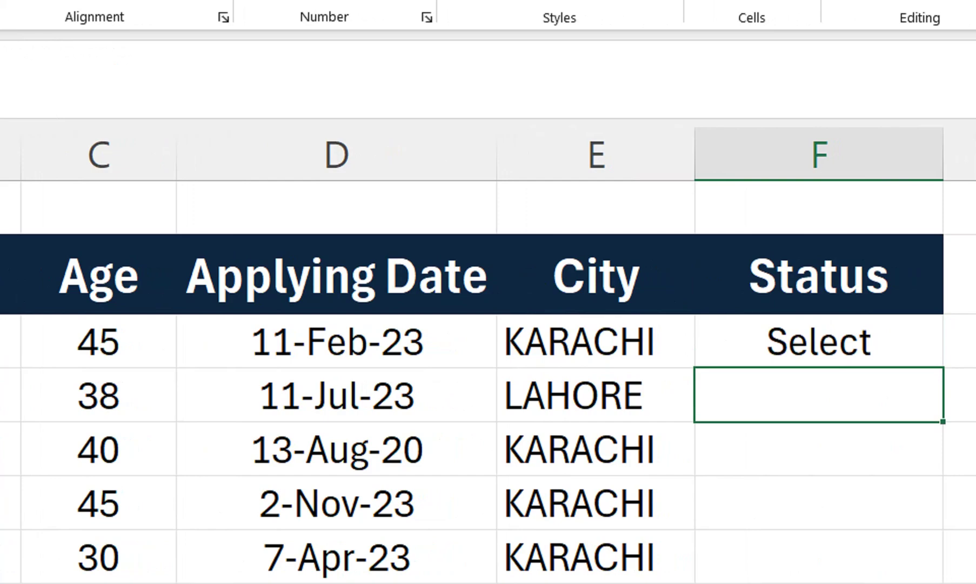
key(Up)
key(Delete)
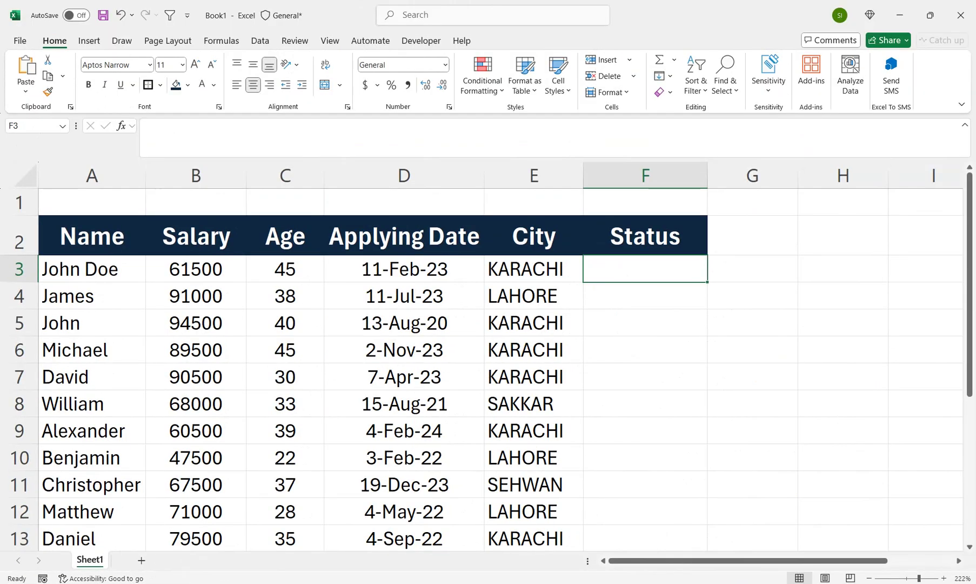
- Try to fill the records in A3:E13 down to row 404, undo the fill and return to F3
drag(91, 266, 534, 471)
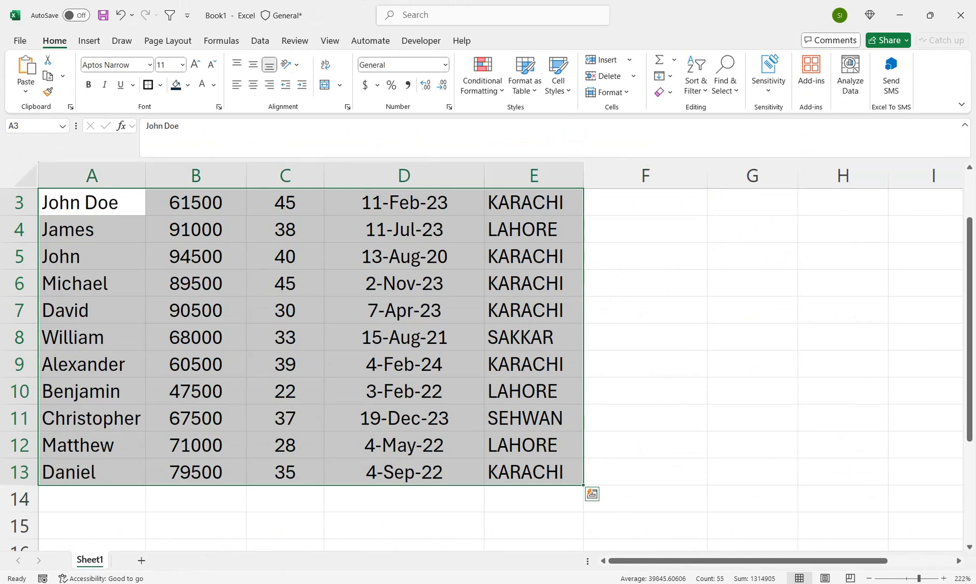
drag(583, 485, 592, 510)
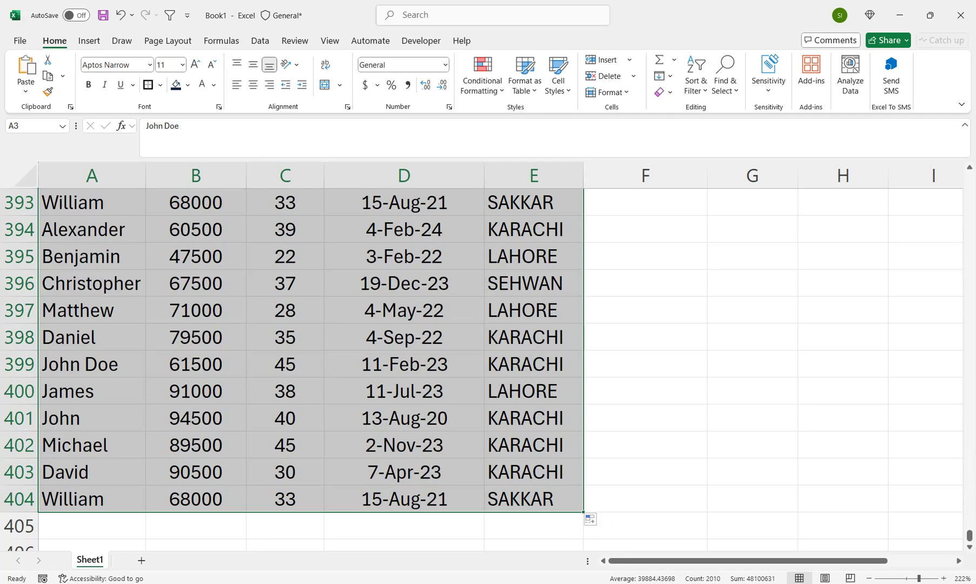
key(ctrl+z)
click(645, 269)
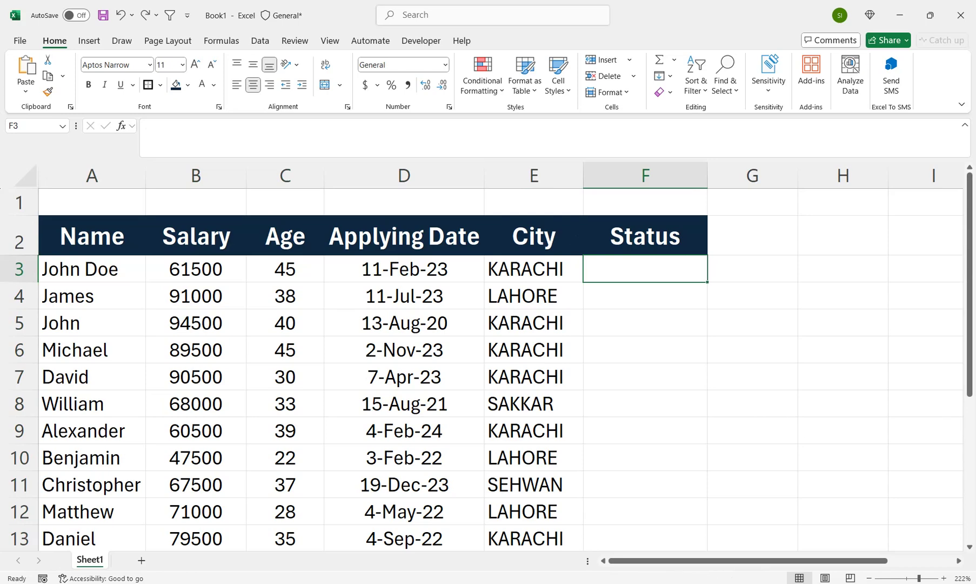
drag(405, 350, 404, 473)
drag(645, 418, 646, 185)
click(646, 269)
text(if)
key(BackSpace)
key(BackSpace)
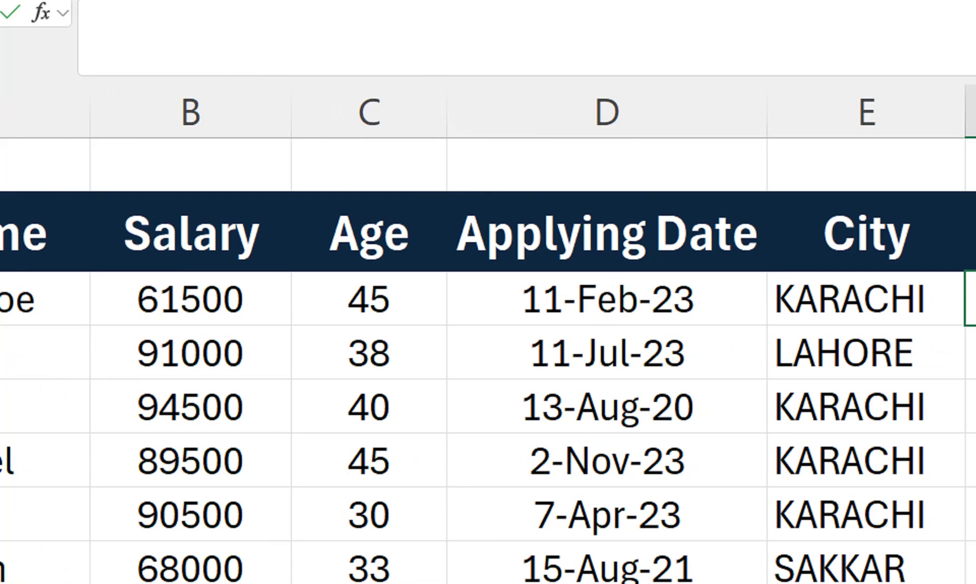
click(368, 299)
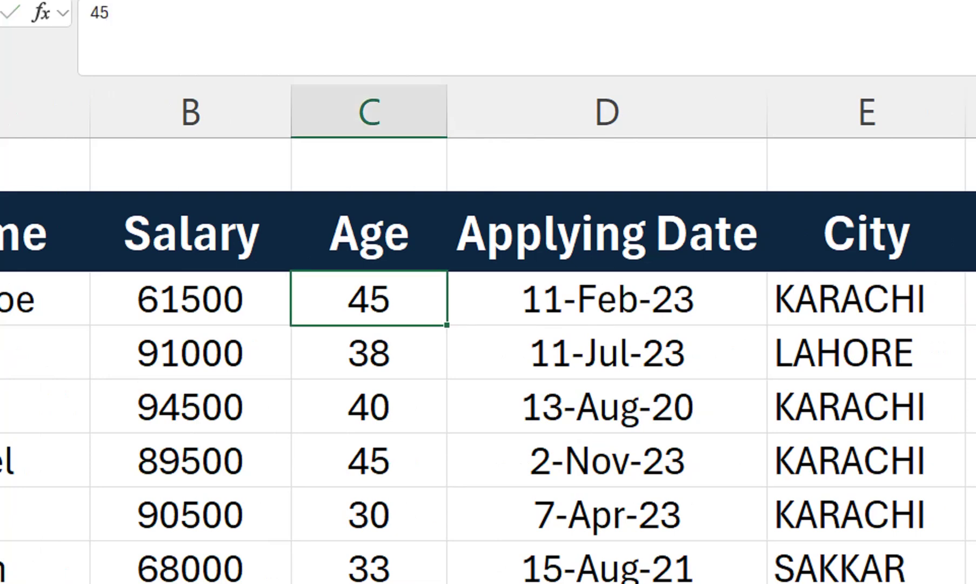
click(606, 299)
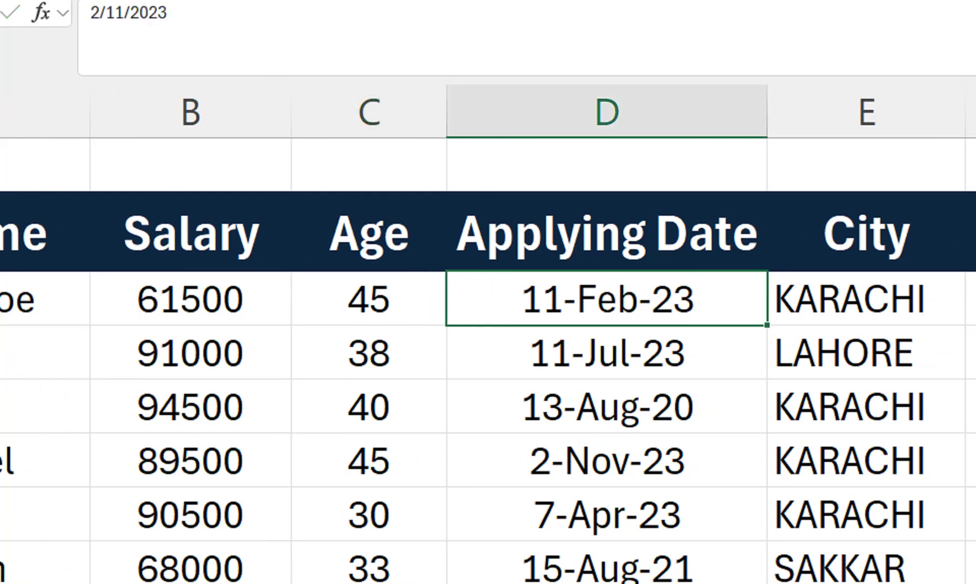
click(867, 299)
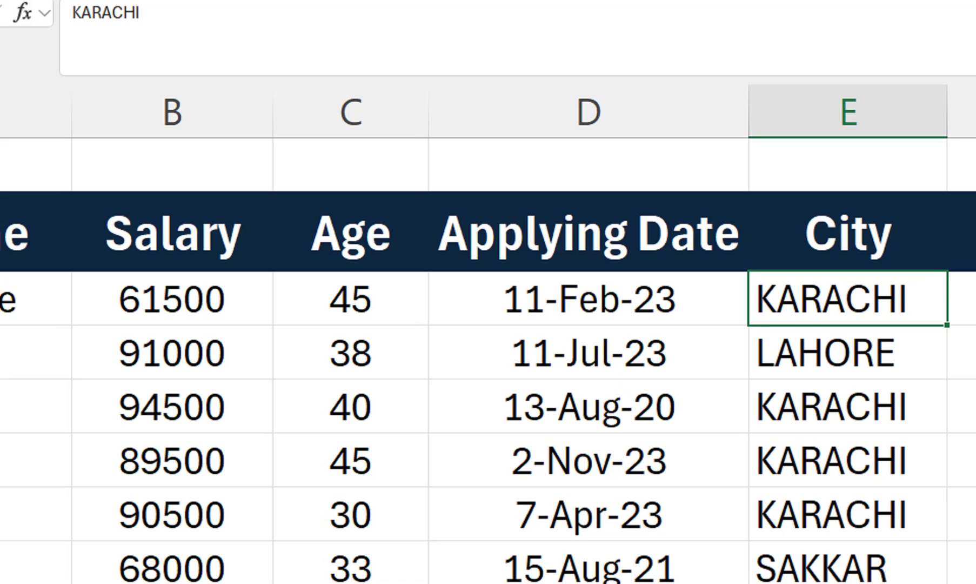
- Start an IF formula with a nested AND function in F3, the first Status cell
click(838, 299)
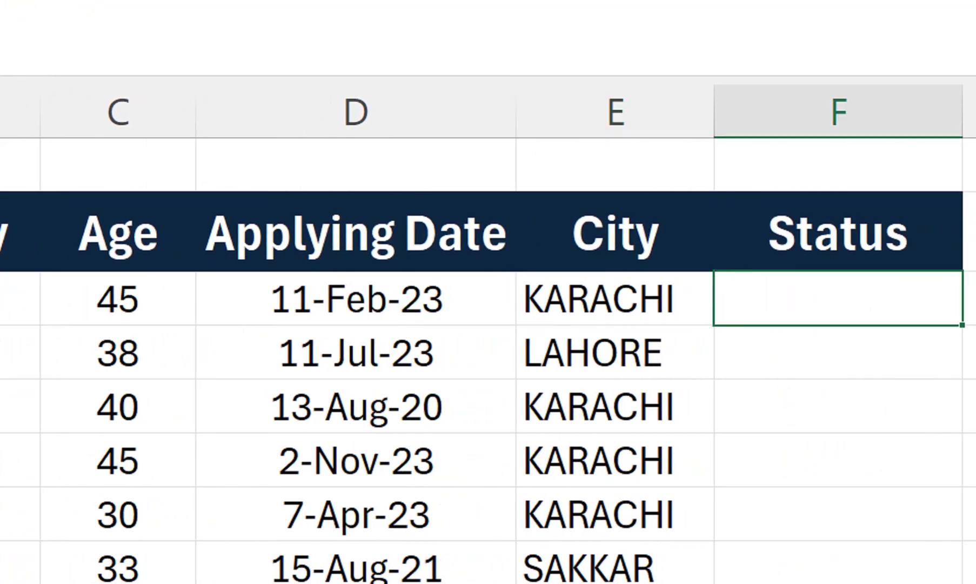
text(=IF()
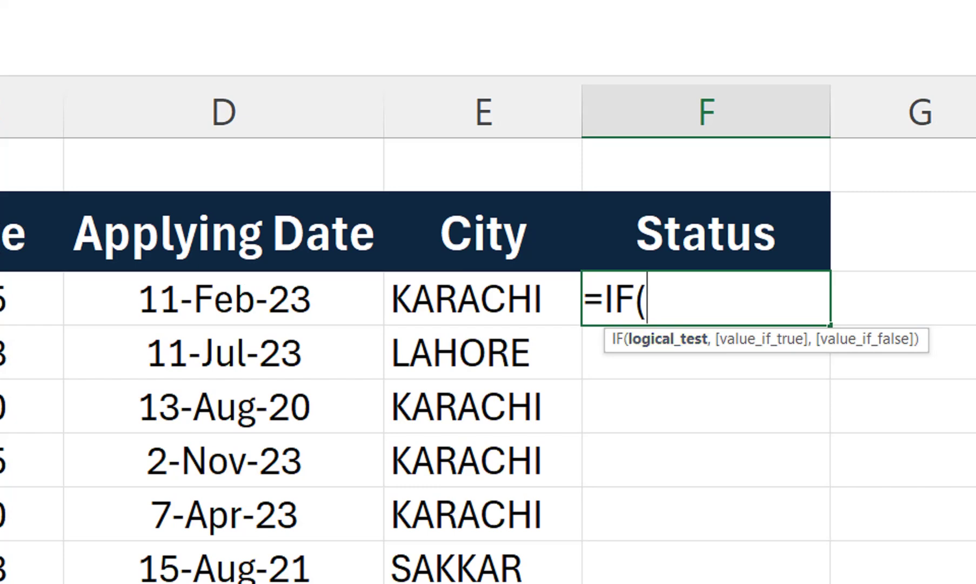
text(AND()
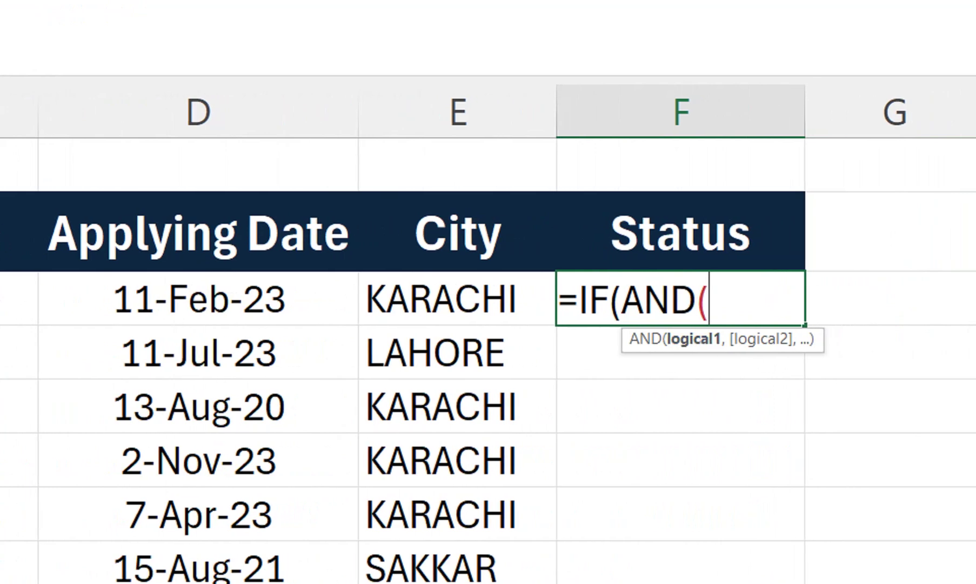
text(,,,,,,)
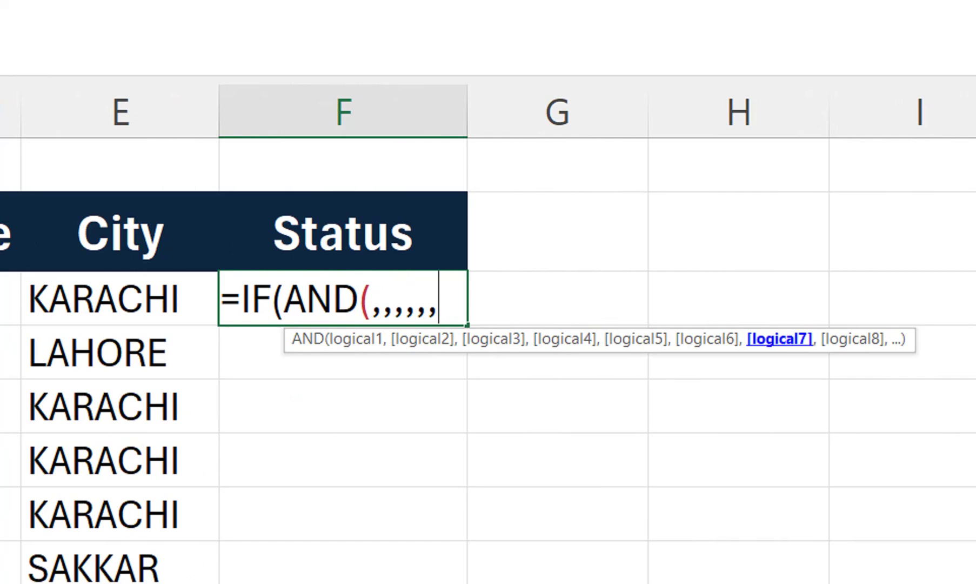
key(BackSpace)
key(BackSpace)
key(BackSpace)
key(BackSpace)
key(BackSpace)
key(BackSpace)
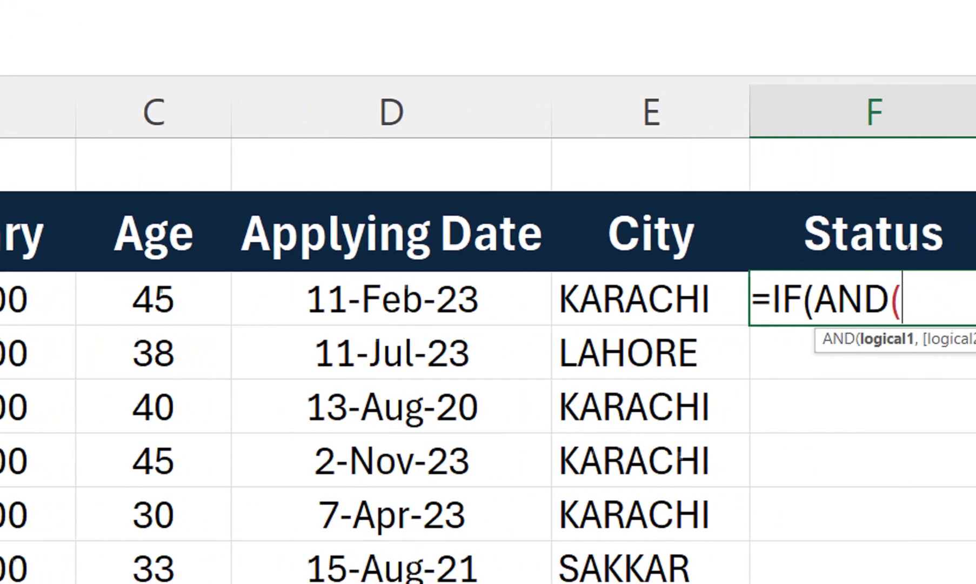
- Enter B3>=35000 as the first AND test so the salary must be at least 35000
click(132, 298)
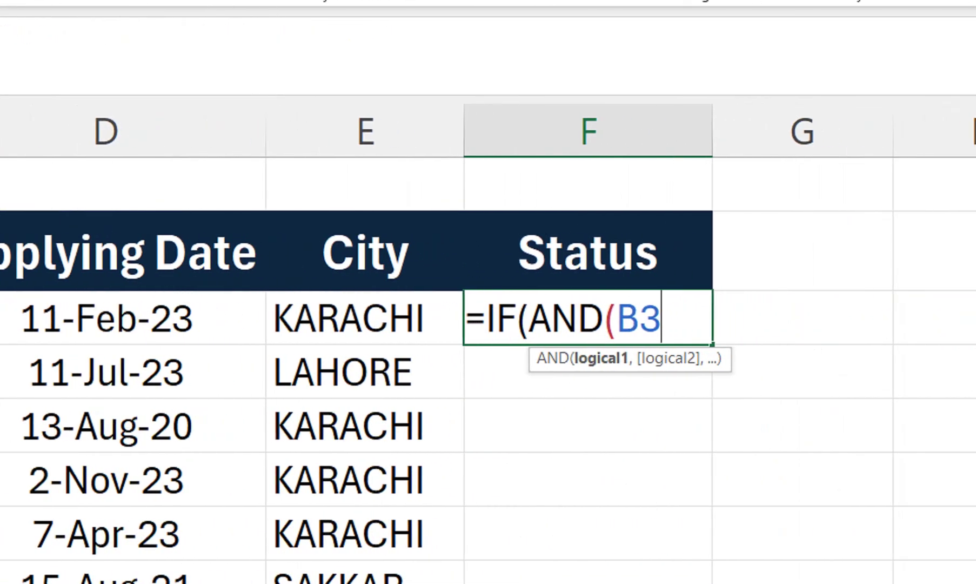
text(>=350)
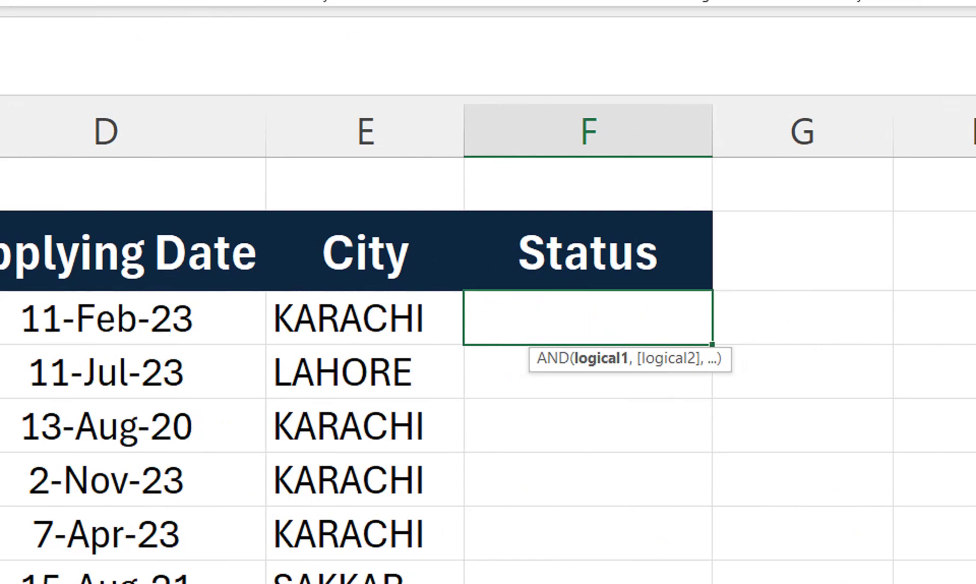
text(00)
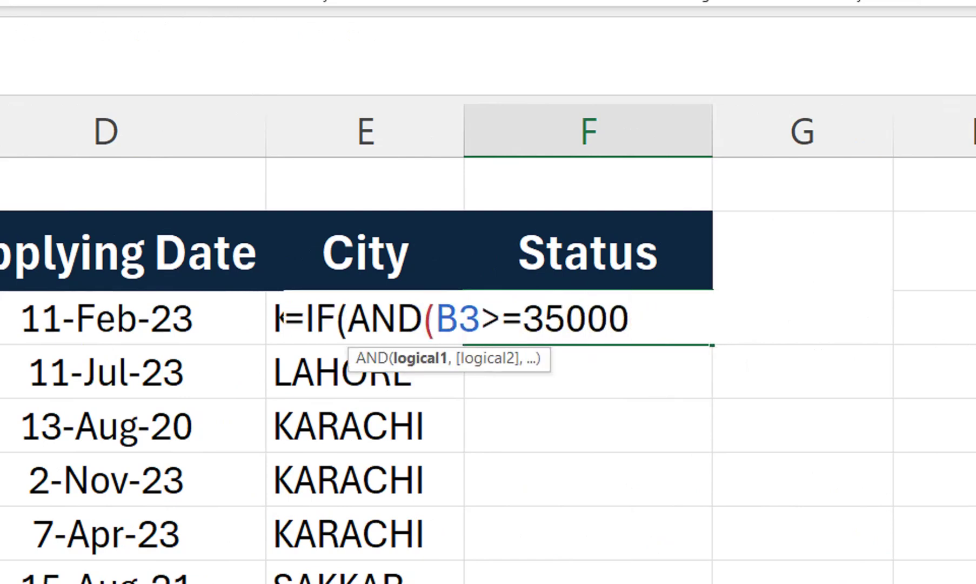
text(,)
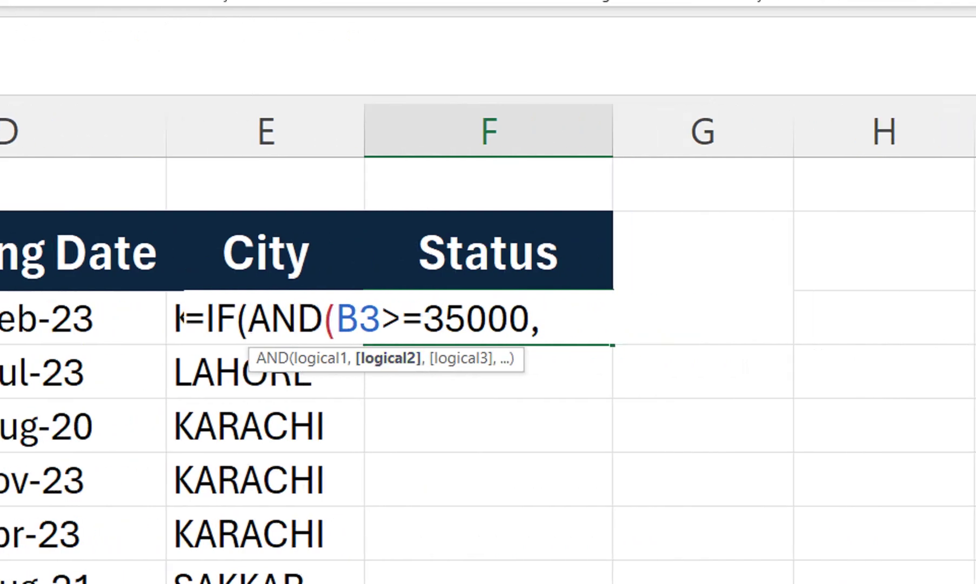
key(Left)
key(Left)
key(Left)
key(Left)
key(Left)
key(Left)
key(Left)
key(Left)
key(Left)
key(Left)
key(Left)
key(Right)
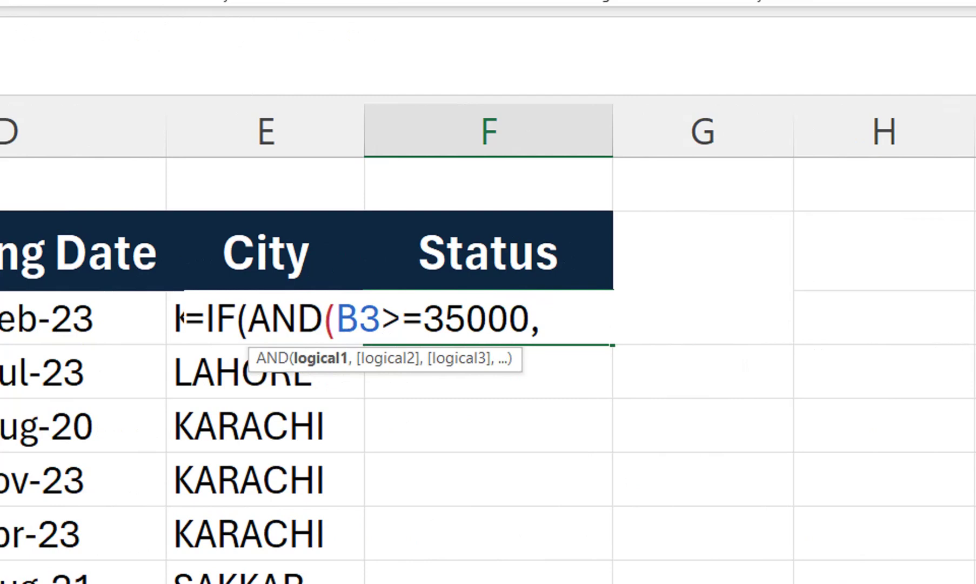
key(End)
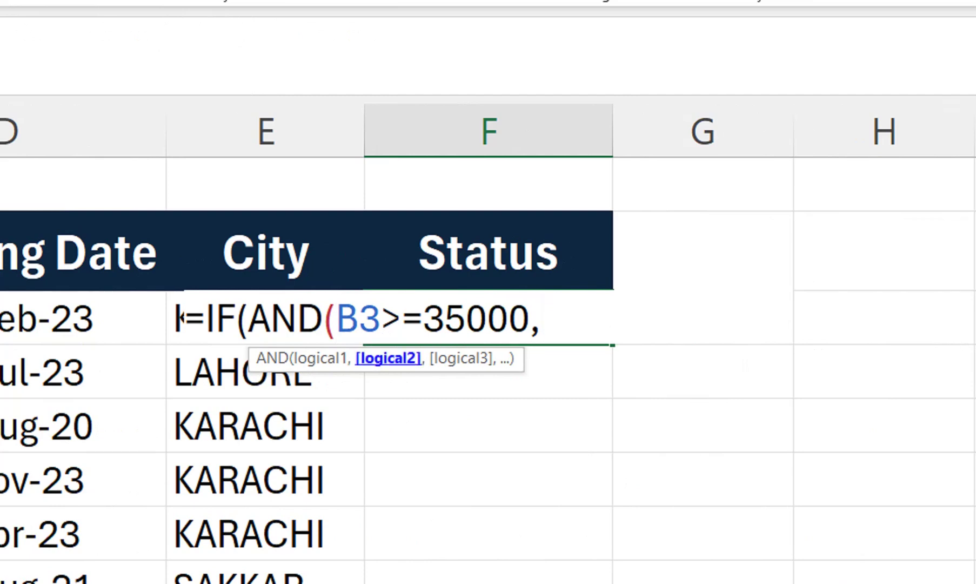
- Add the age range tests C3>=35 and C3<=50 to the AND function
click(178, 318)
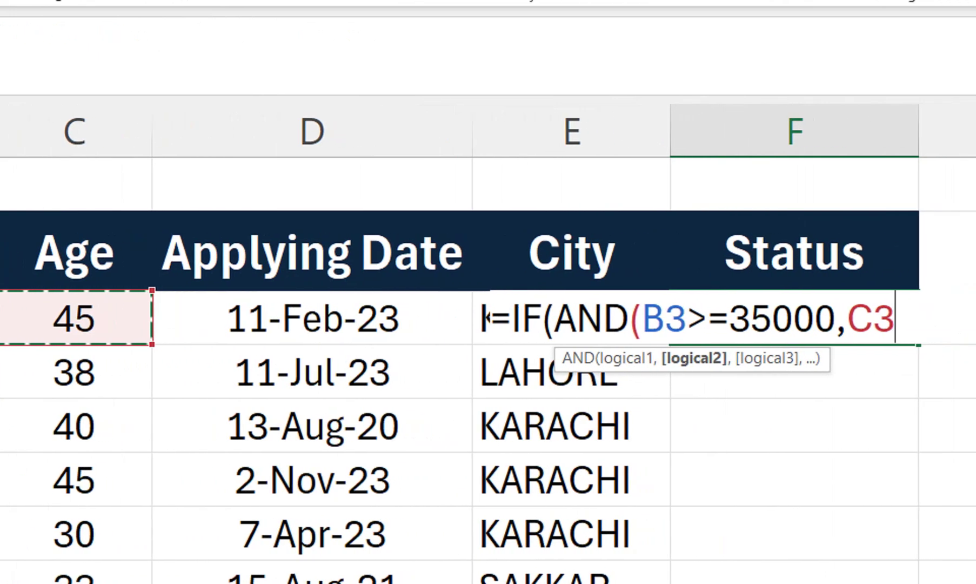
text(>=35)
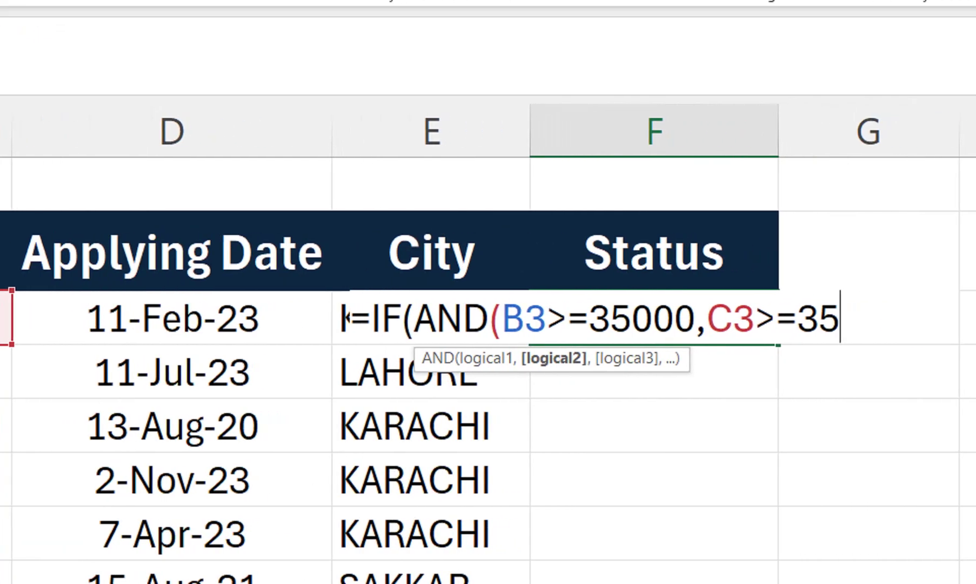
text(,)
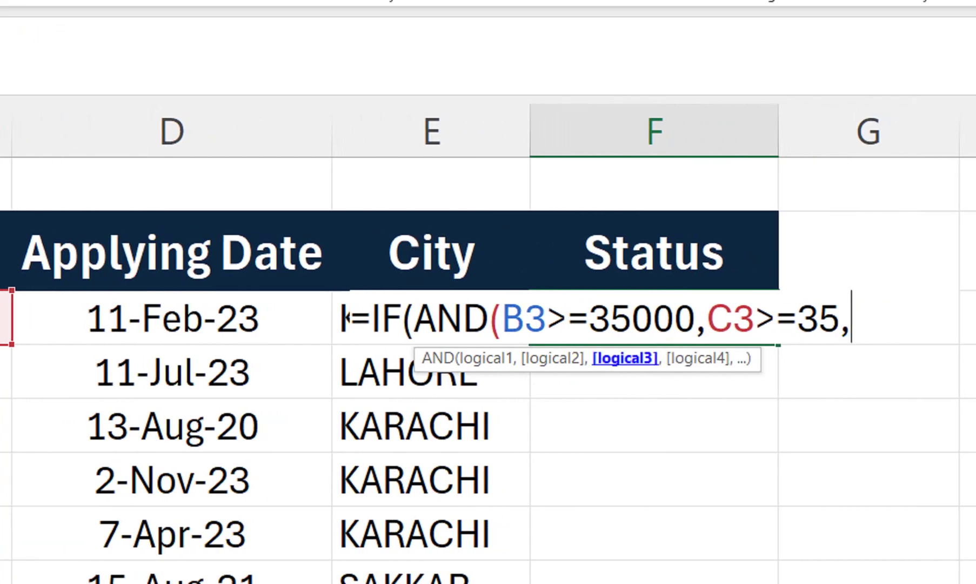
key(Left)
key(Left)
key(Left)
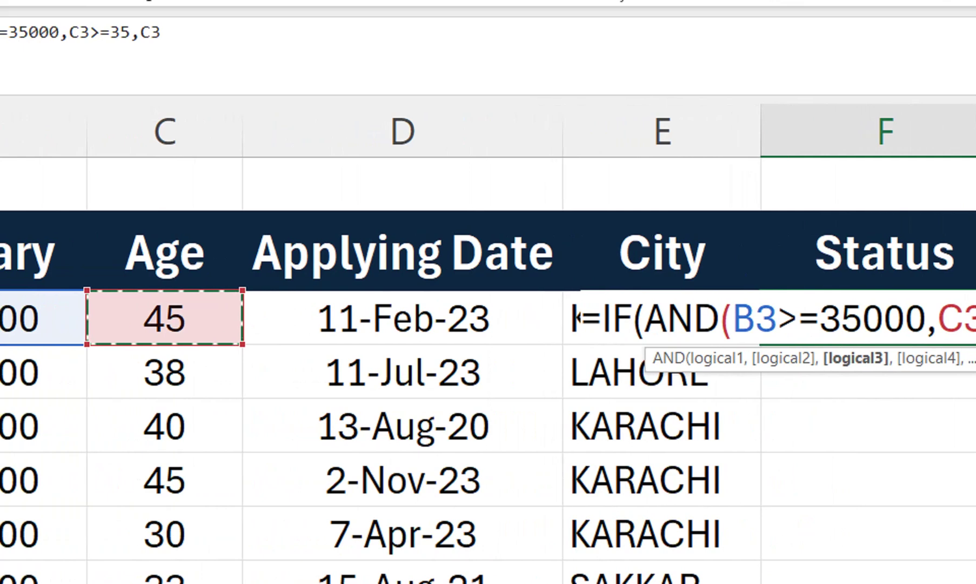
text(<)
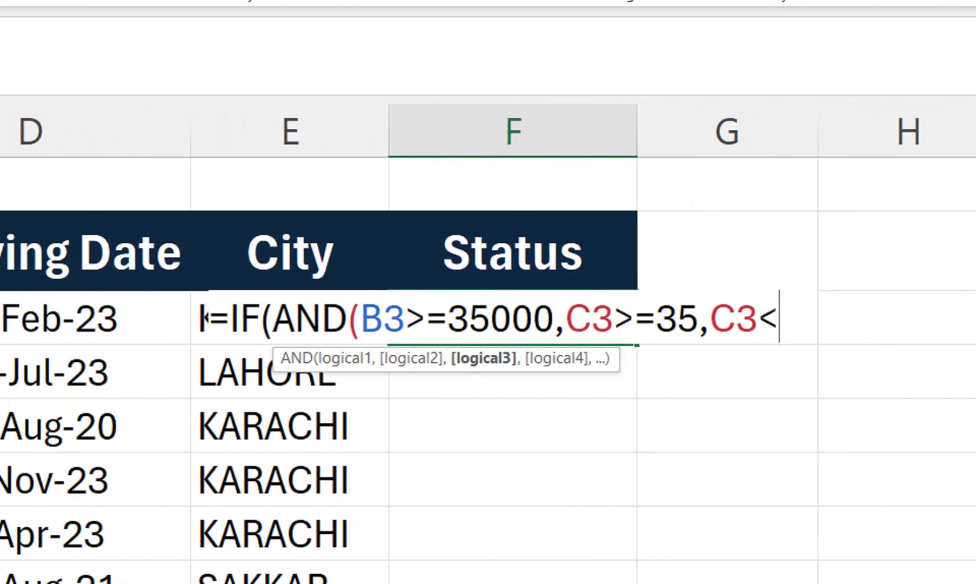
text(=50)
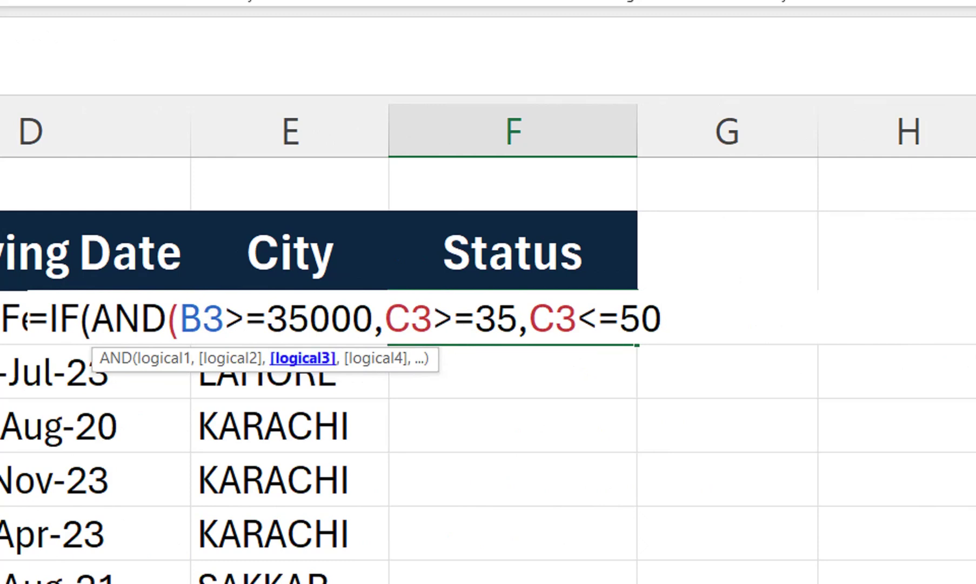
text(,)
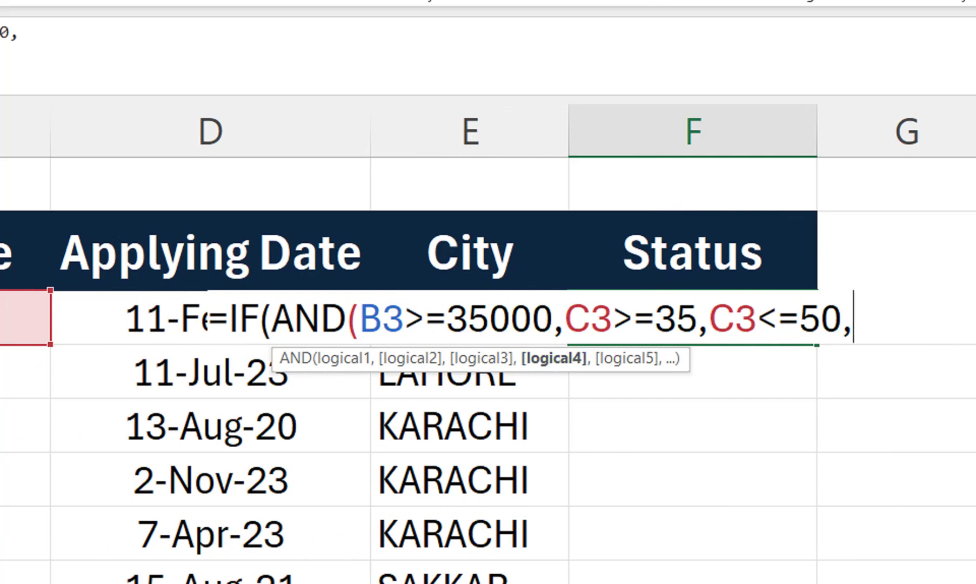
- Add the applying date test YEAR(D3)>=2023 as the fourth AND condition
click(130, 318)
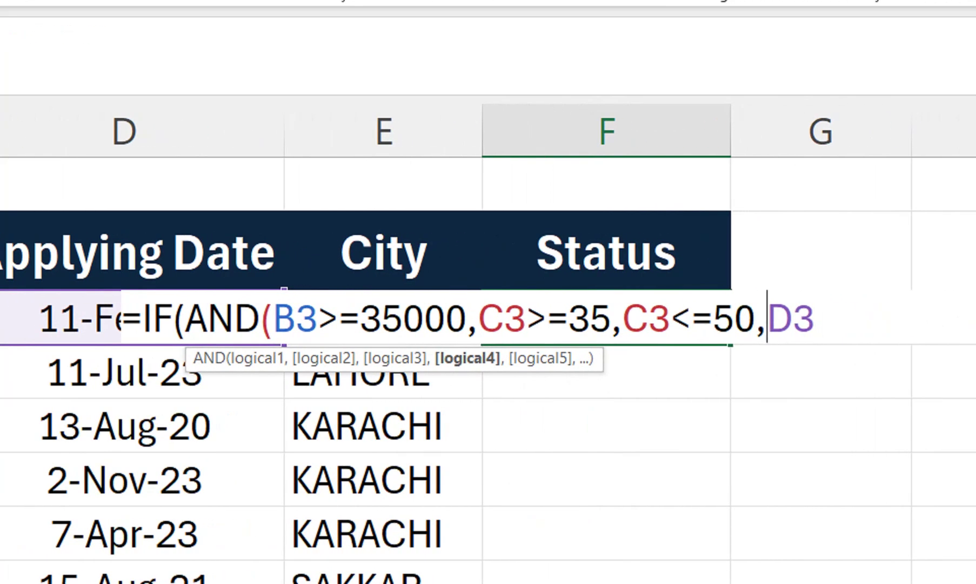
text(YEAR()
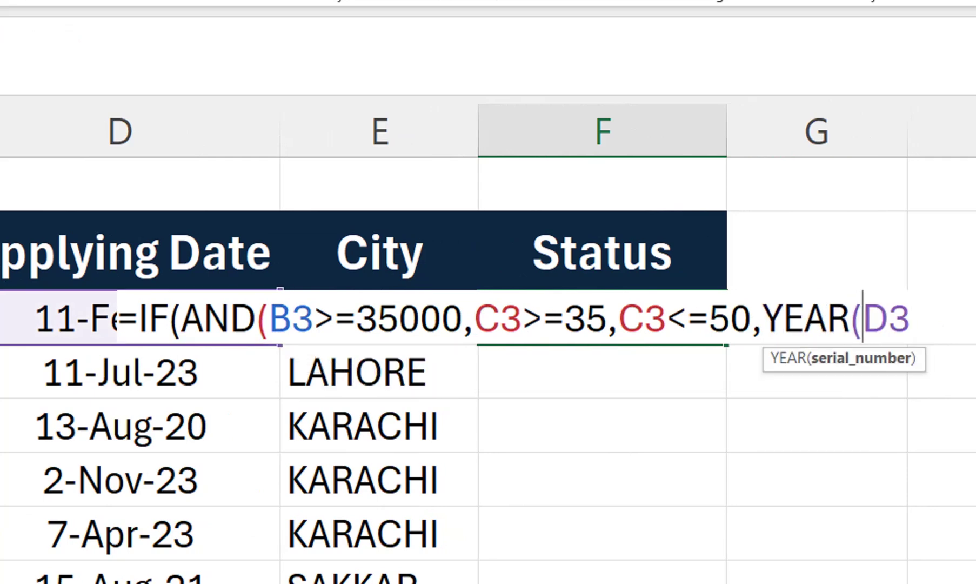
key(Right)
key(Right)
text(_)
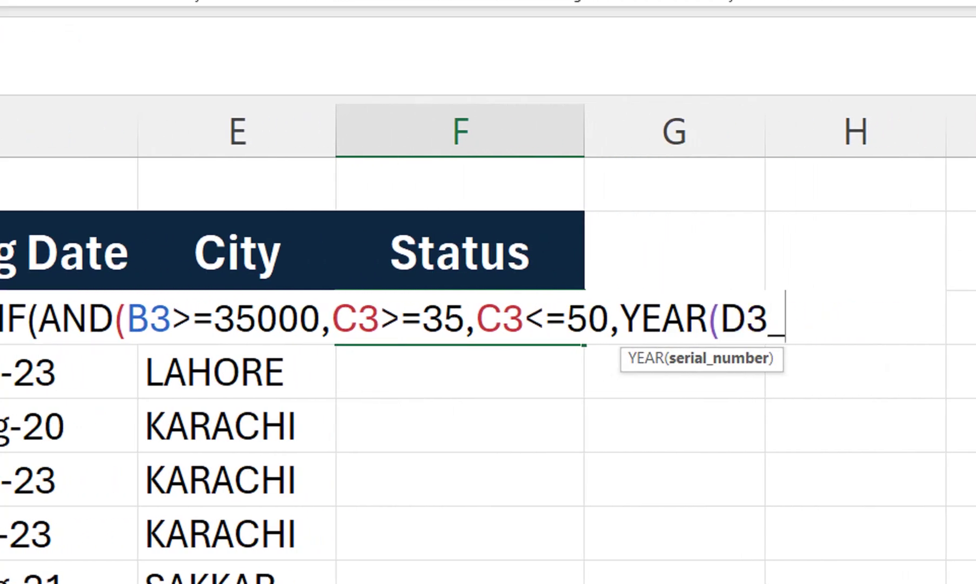
key(BackSpace)
text())
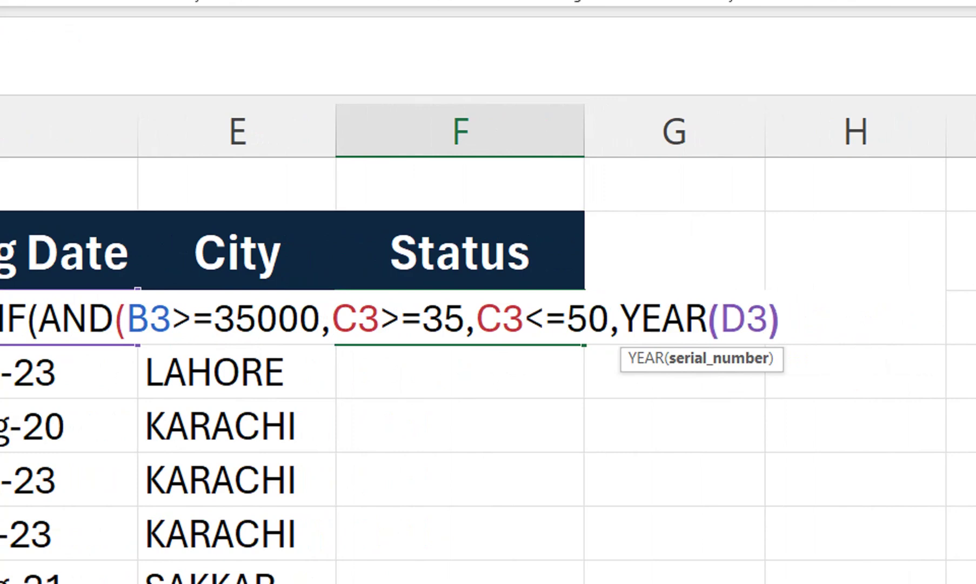
text(=)
key(BackSpace)
text(>=)
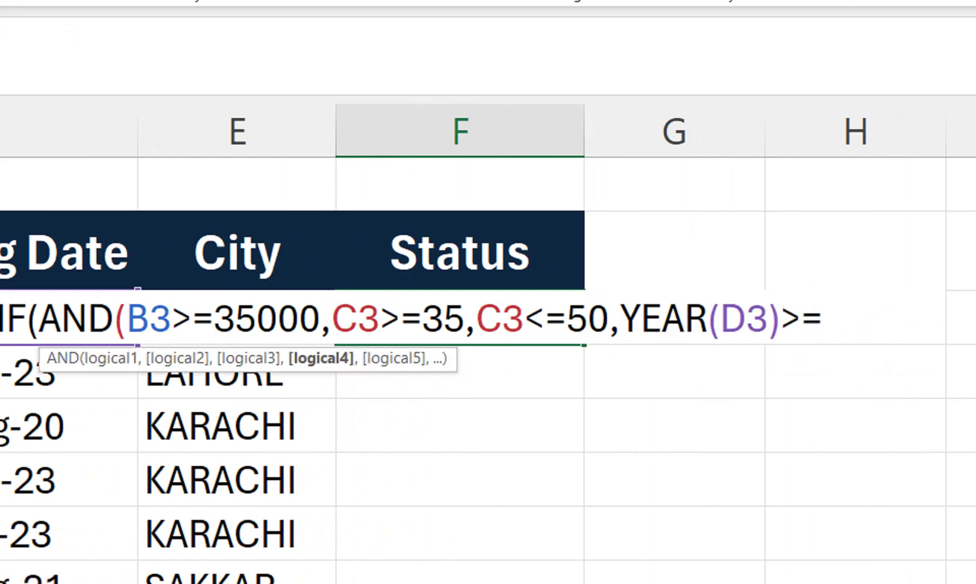
text(2023)
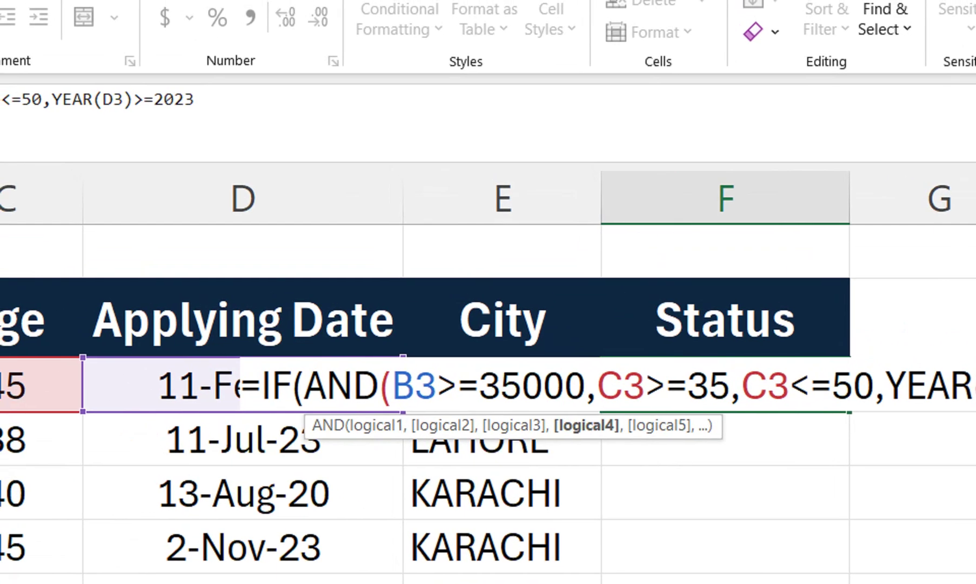
- Add the city test E3="Karachi" as the fifth AND condition and close the AND function
text(,)
click(502, 319)
key(Down)
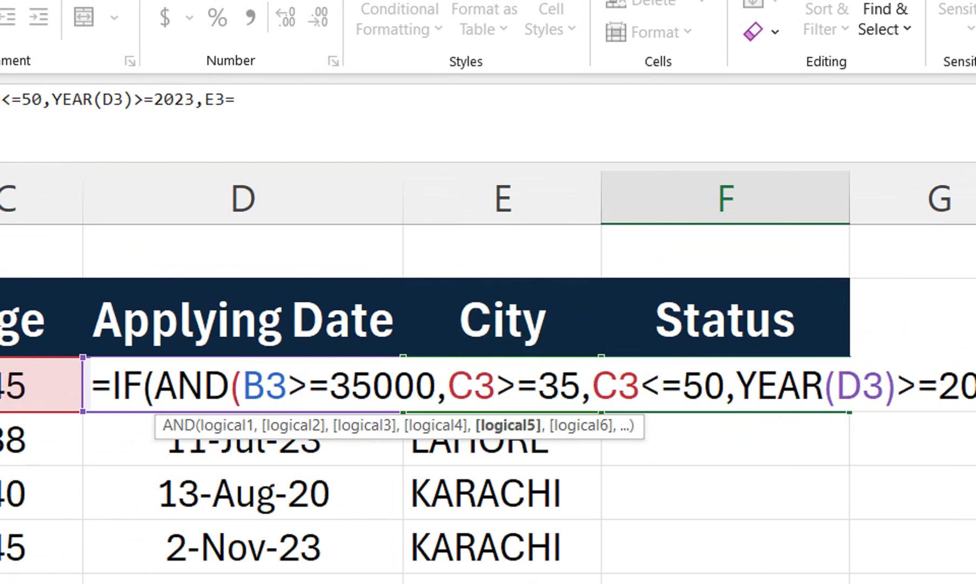
text(="Karachi)
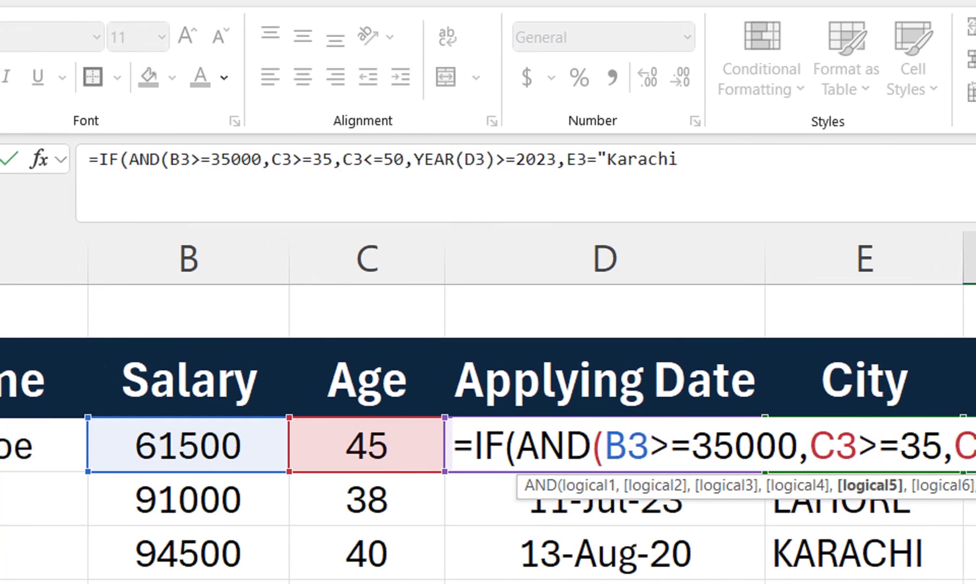
click(679, 160)
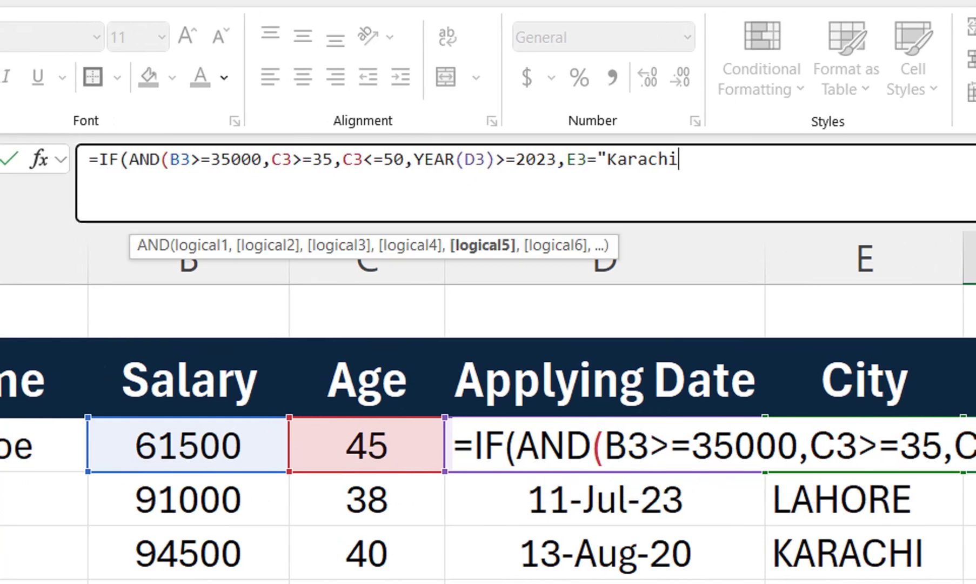
text(")
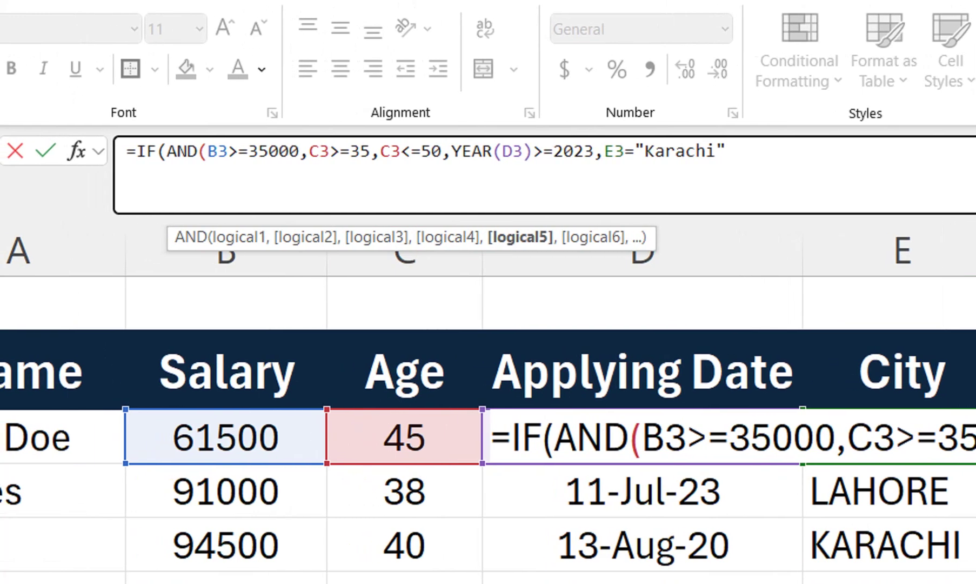
text())
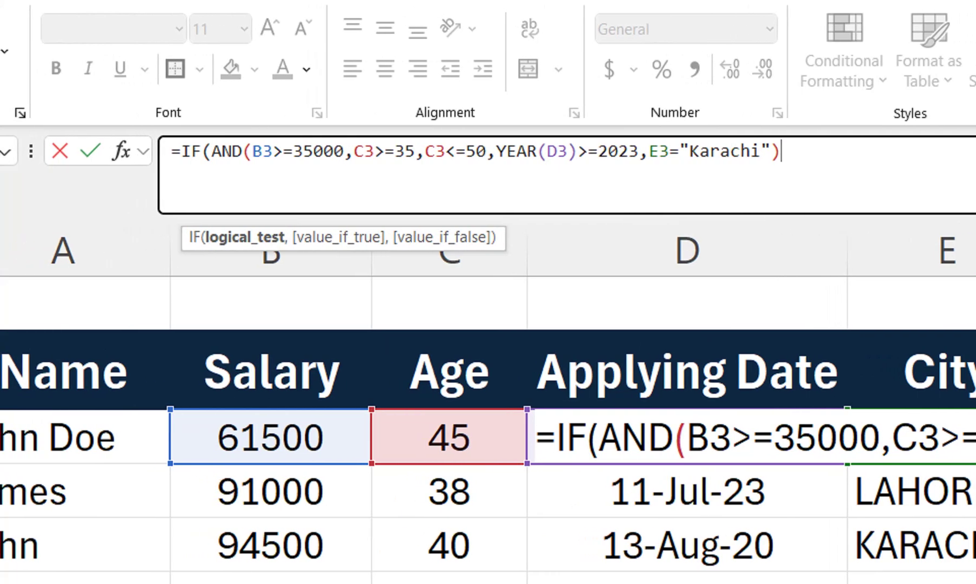
- Complete the IF formula so it returns "Select" when the AND tests are true and "Reject" otherwise
drag(209, 151, 780, 151)
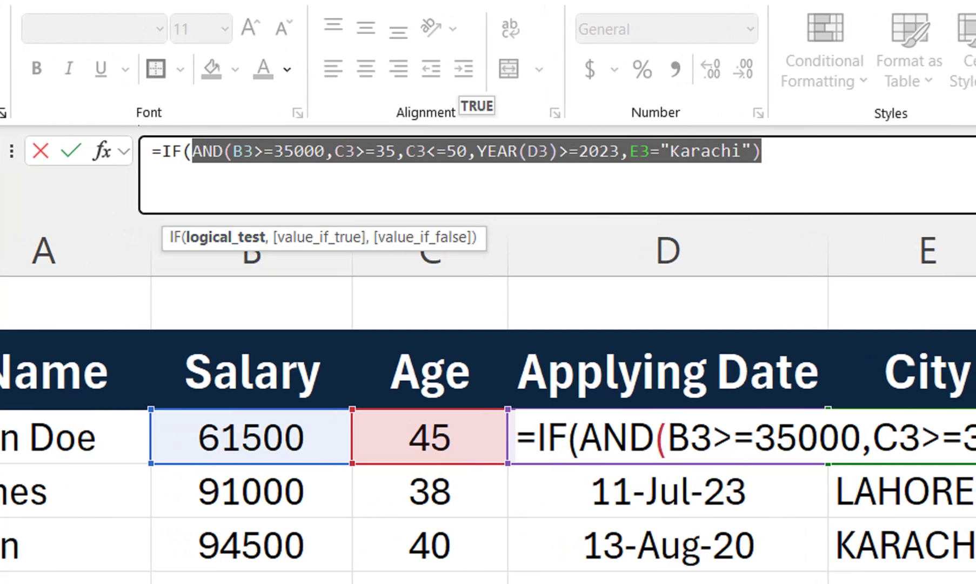
click(763, 151)
text(,")
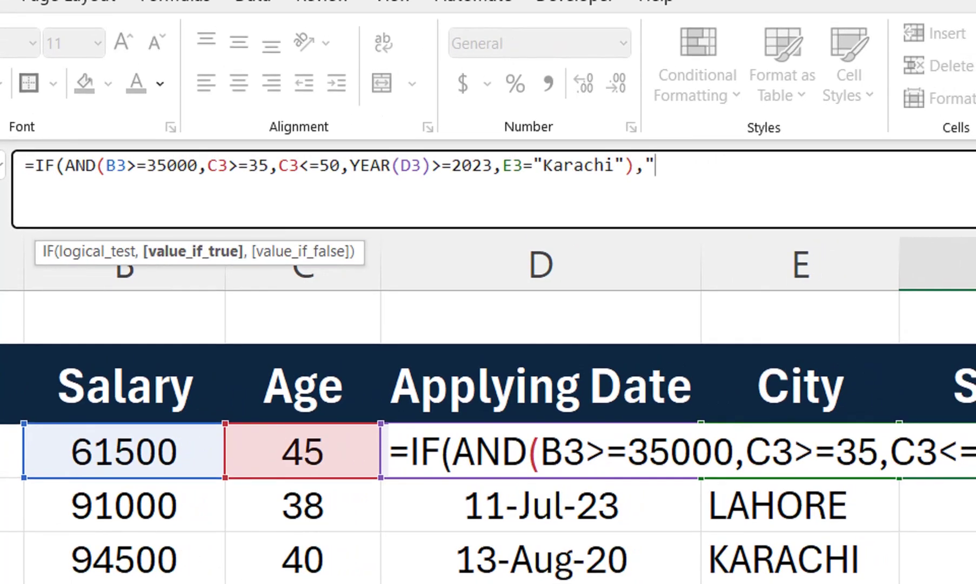
text(Select)
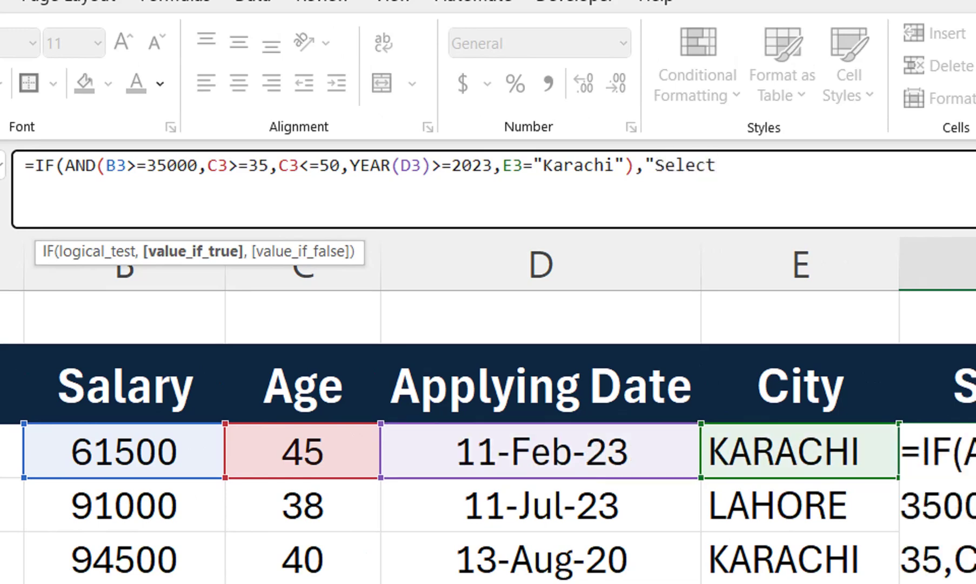
text(",")
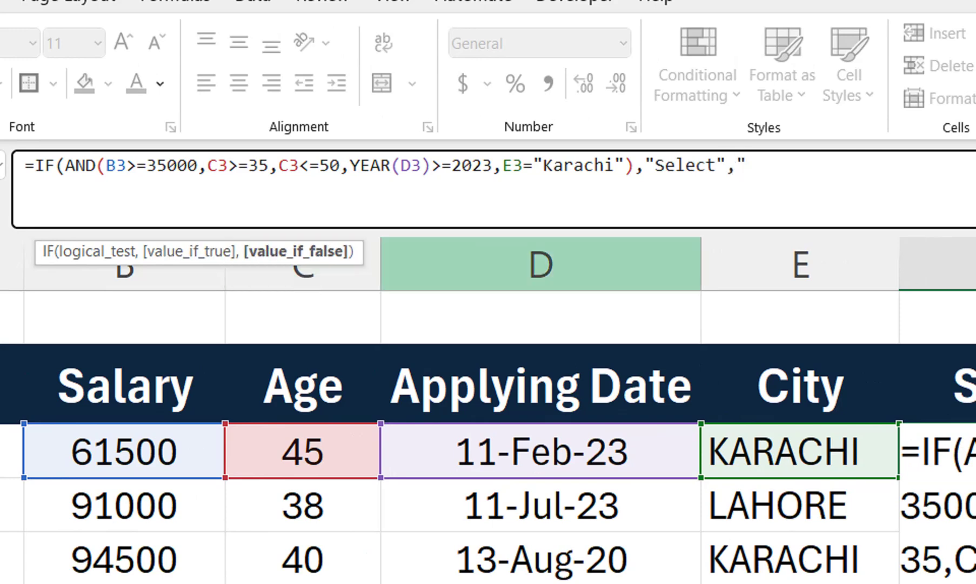
text(Reject")
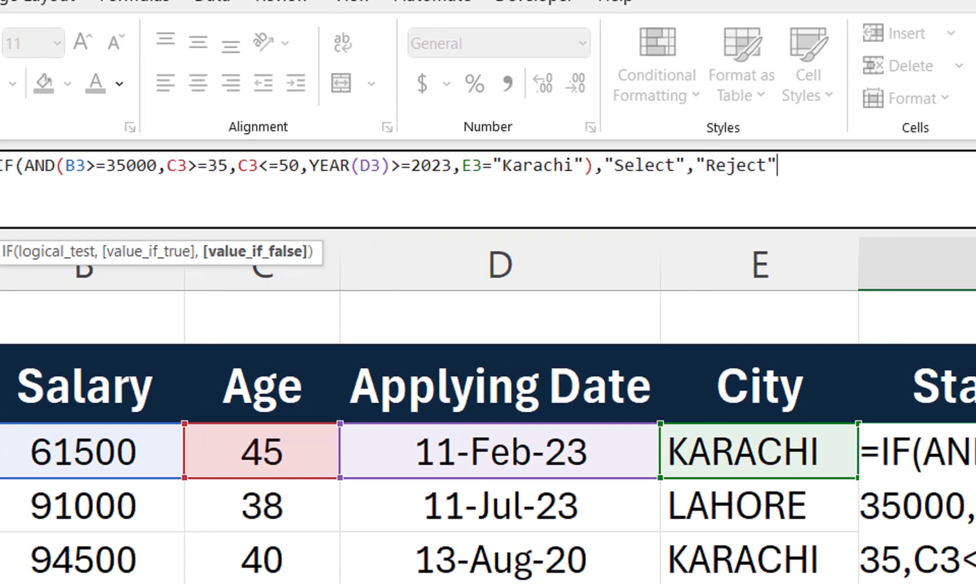
text())
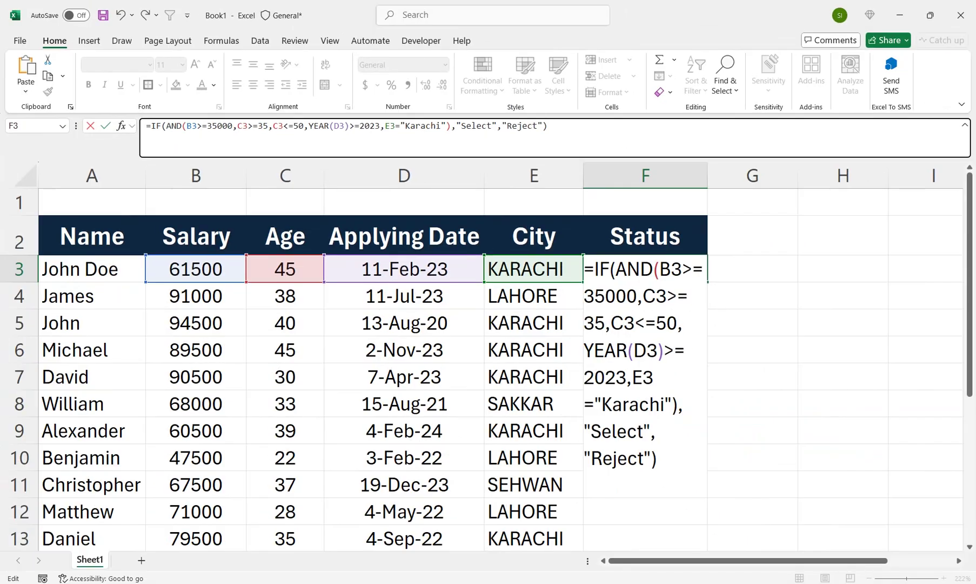
- Commit the formula in F3 and fill it down the whole Status column
key(Return)
key(Up)
double_click(707, 282)
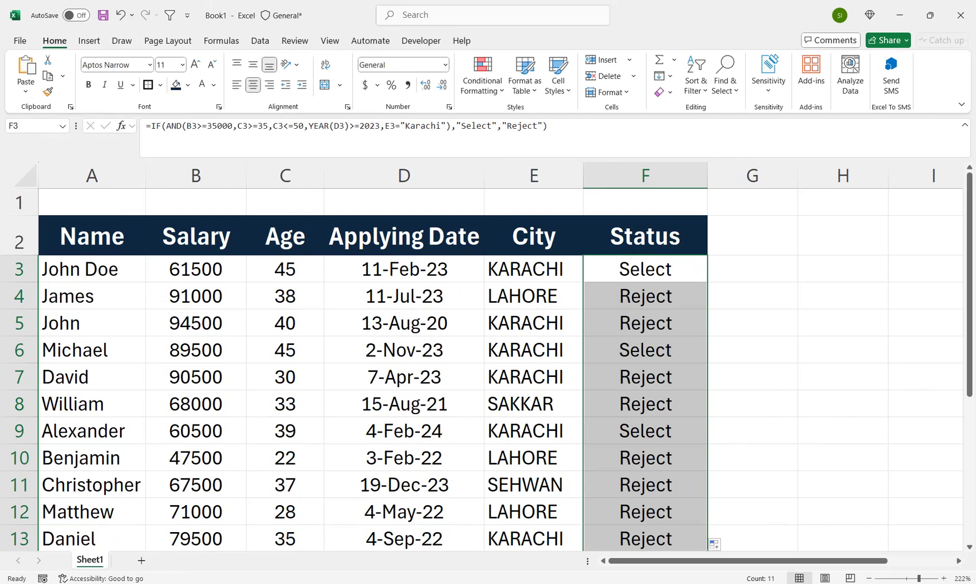
- Set up an Equal To conditional formatting rule on the filled Status cells for the text "Select"
click(483, 76)
mouse_move(527, 116)
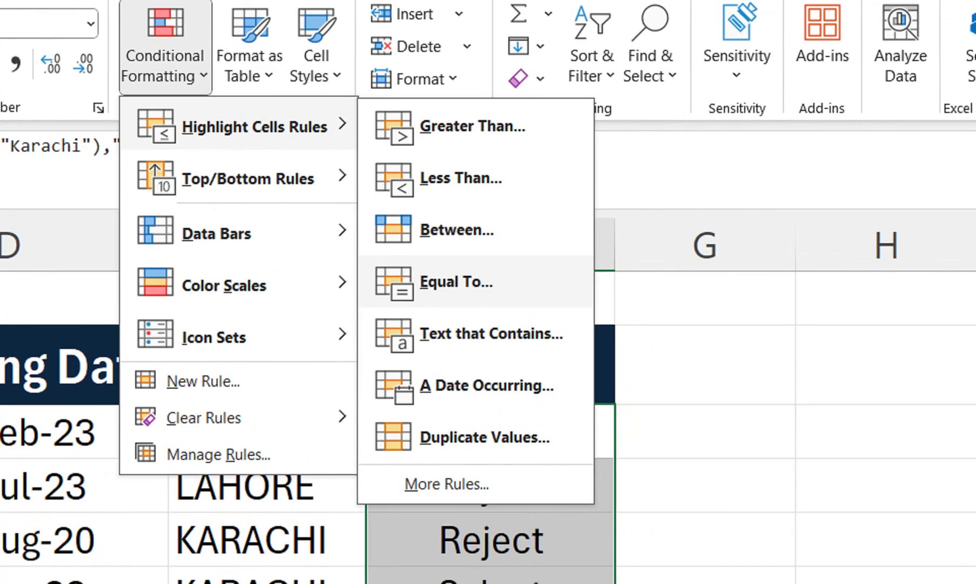
click(456, 281)
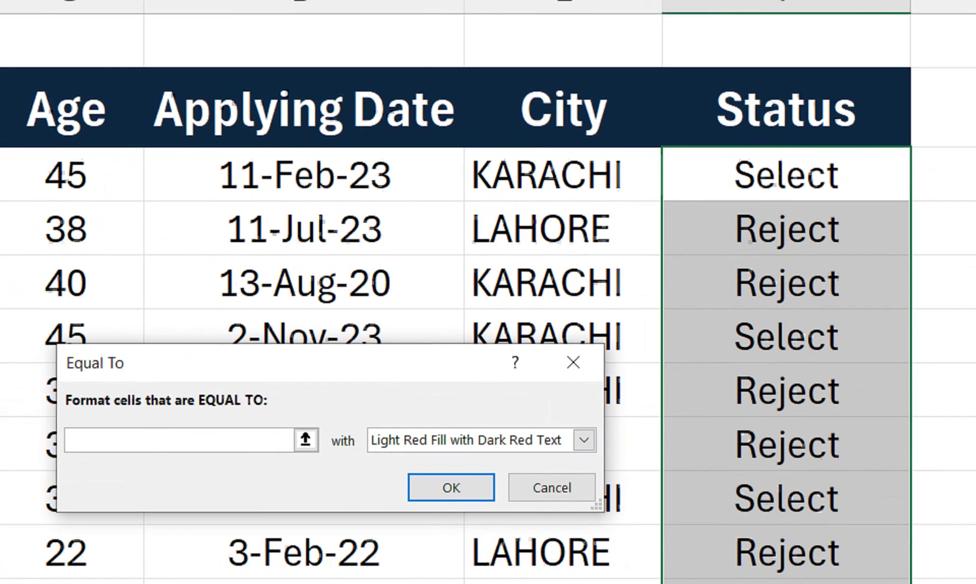
text(Seel)
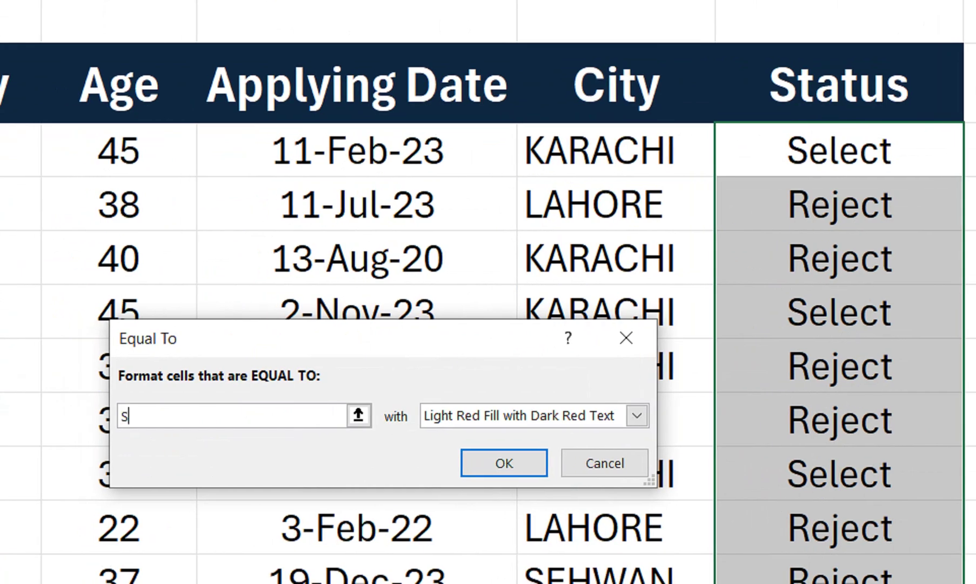
text(ct)
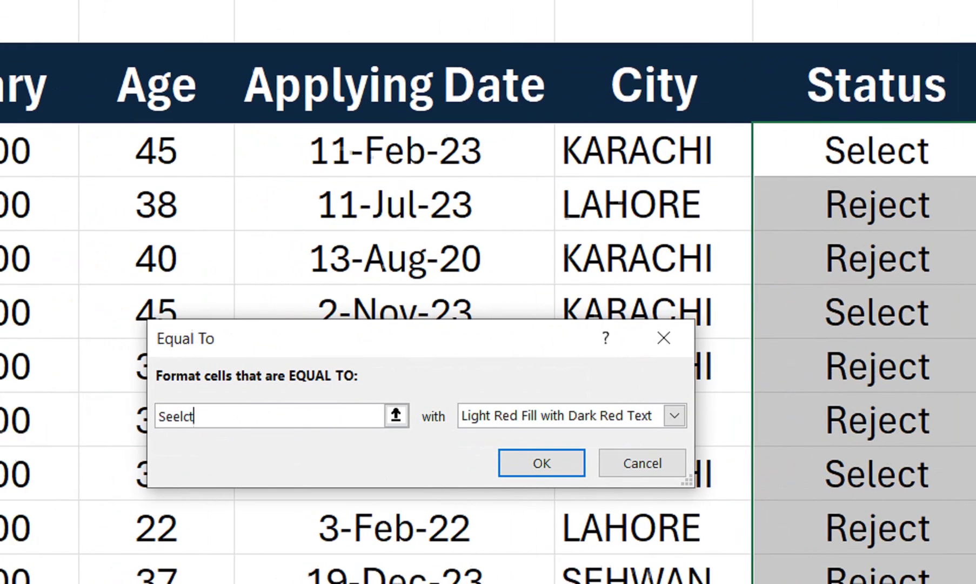
key(BackSpace)
key(BackSpace)
key(BackSpace)
key(BackSpace)
key(BackSpace)
key(BackSpace)
text(Select)
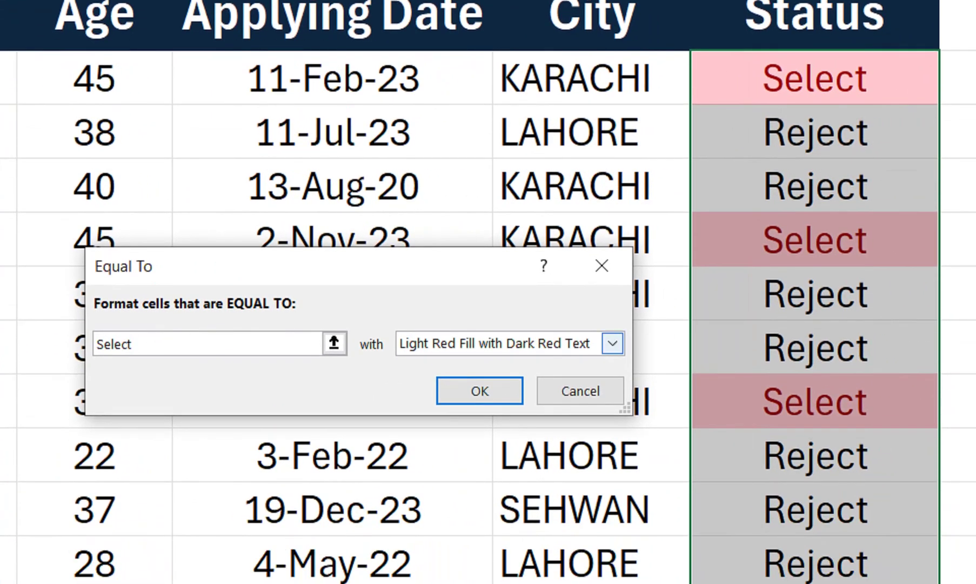
- Give the highlight rule Yellow Fill with Dark Yellow Text, apply it and deselect the Status cells
click(613, 414)
click(580, 385)
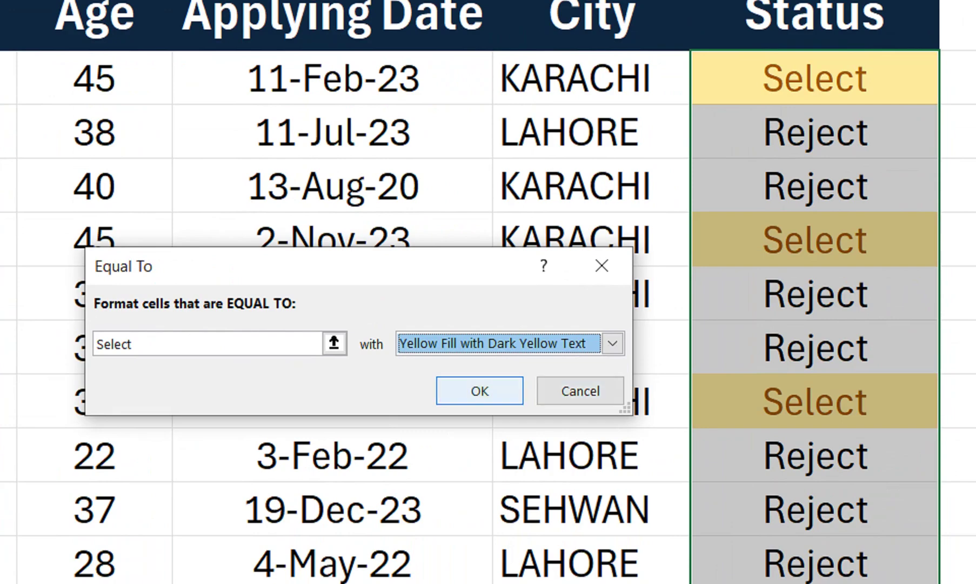
click(480, 391)
click(592, 240)
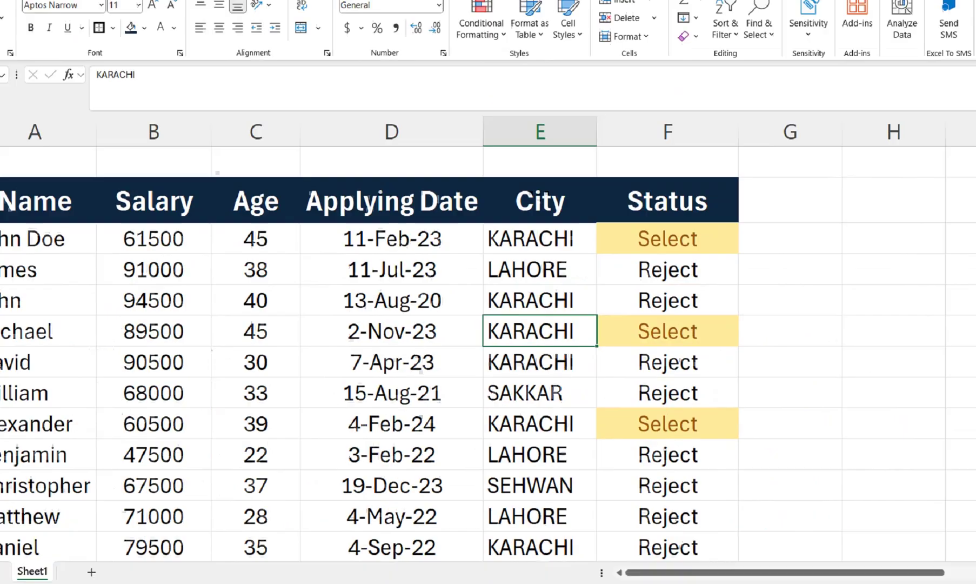
- Turn on filtering for the table's header row from the Status header cell F2
click(800, 10)
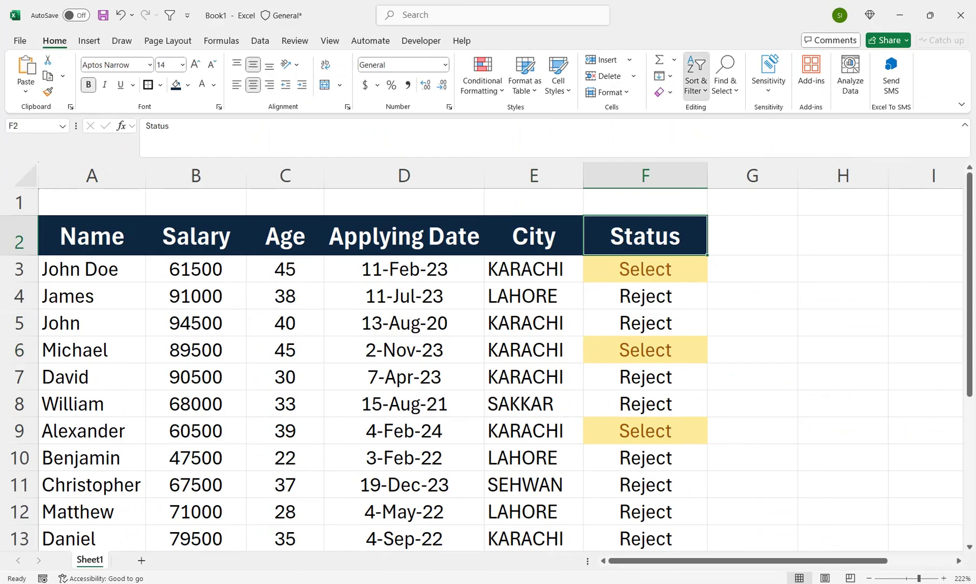
click(696, 73)
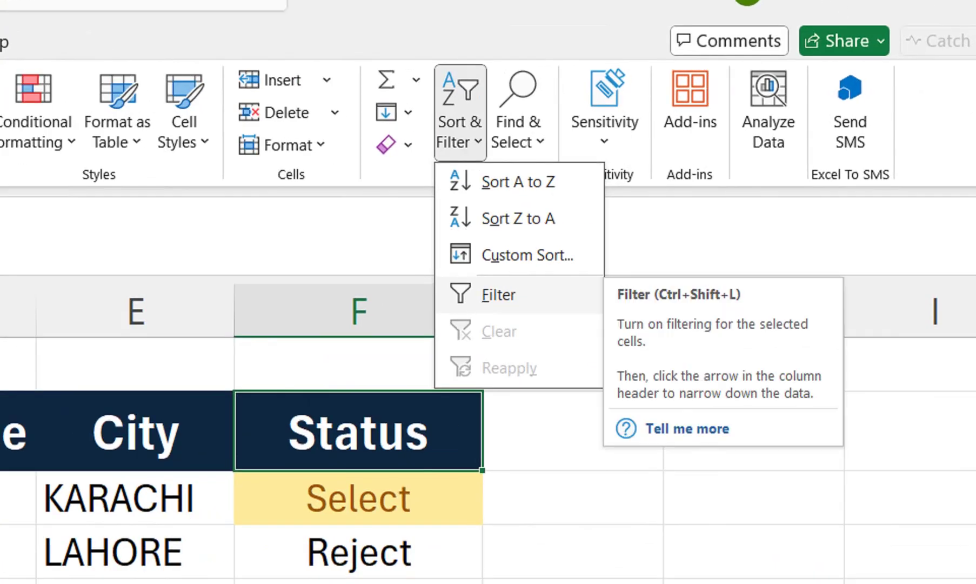
click(498, 295)
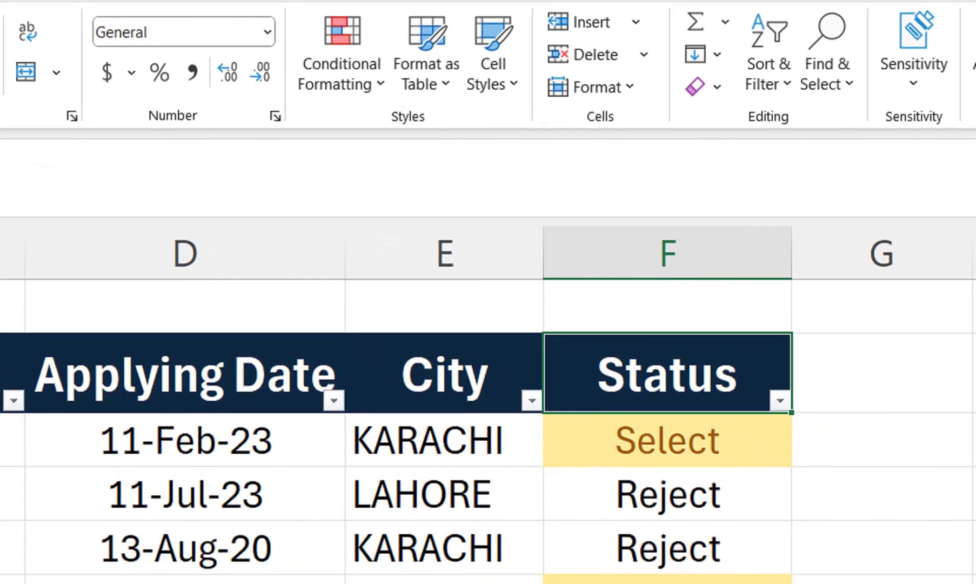
- Filter the Status column so only the rows with "Select" are shown
click(780, 400)
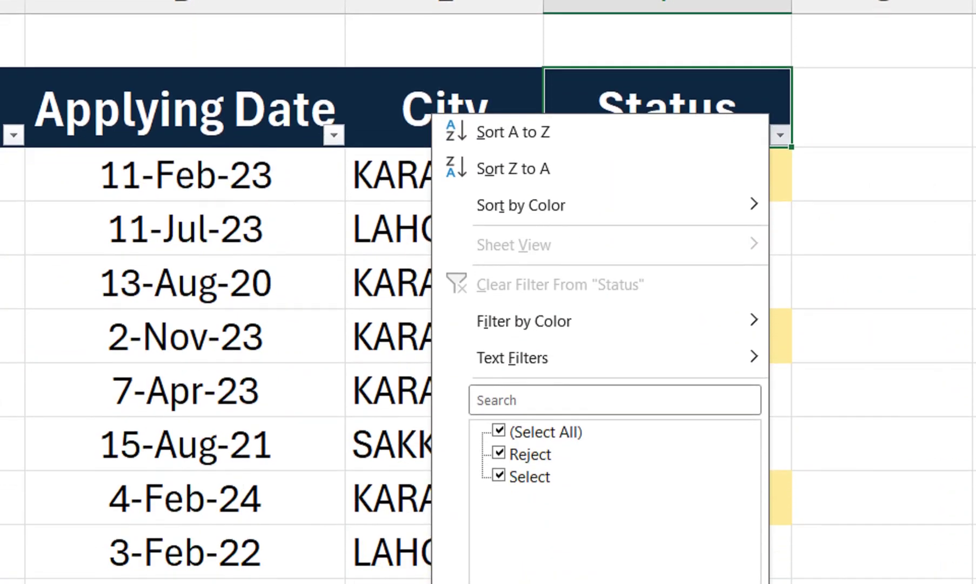
click(499, 431)
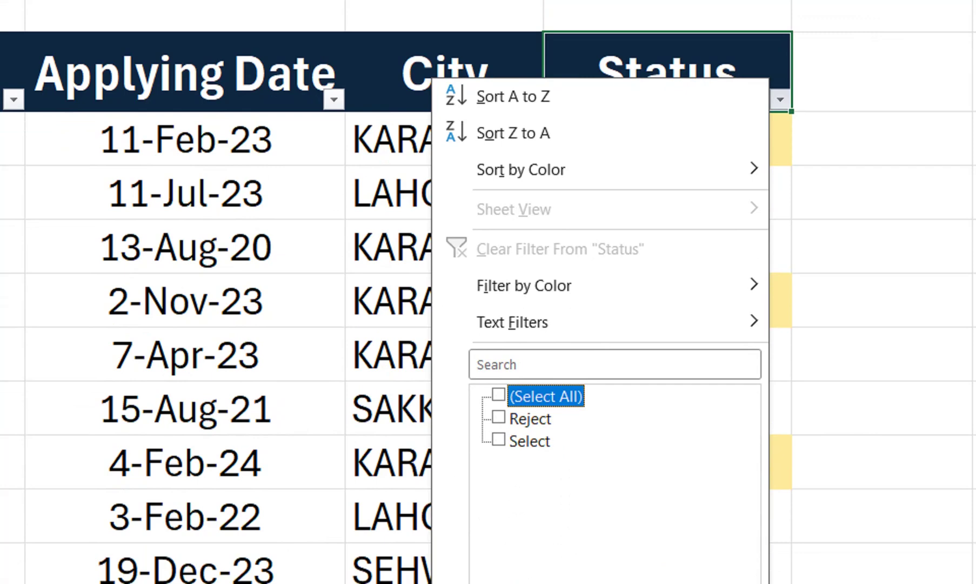
key(Down)
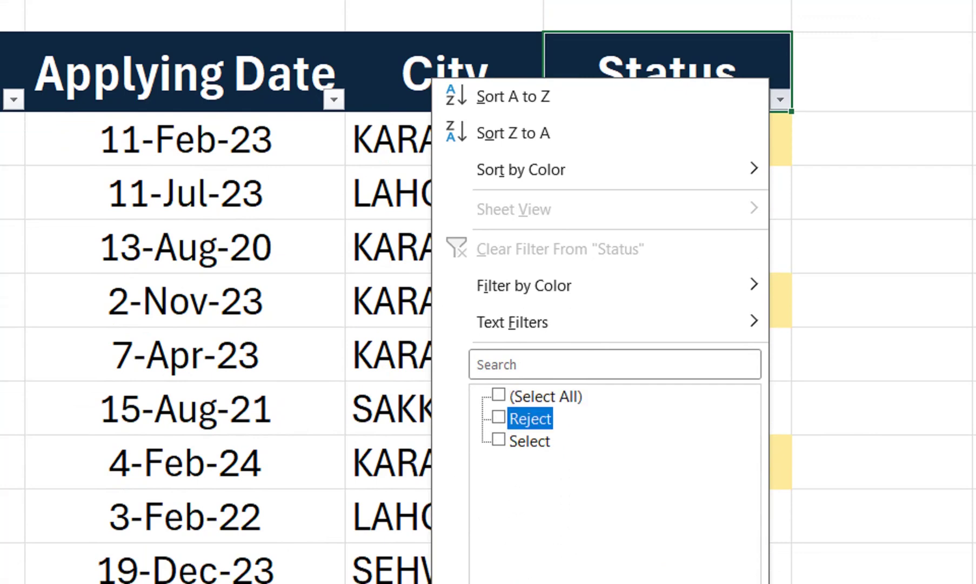
key(Down)
key(space)
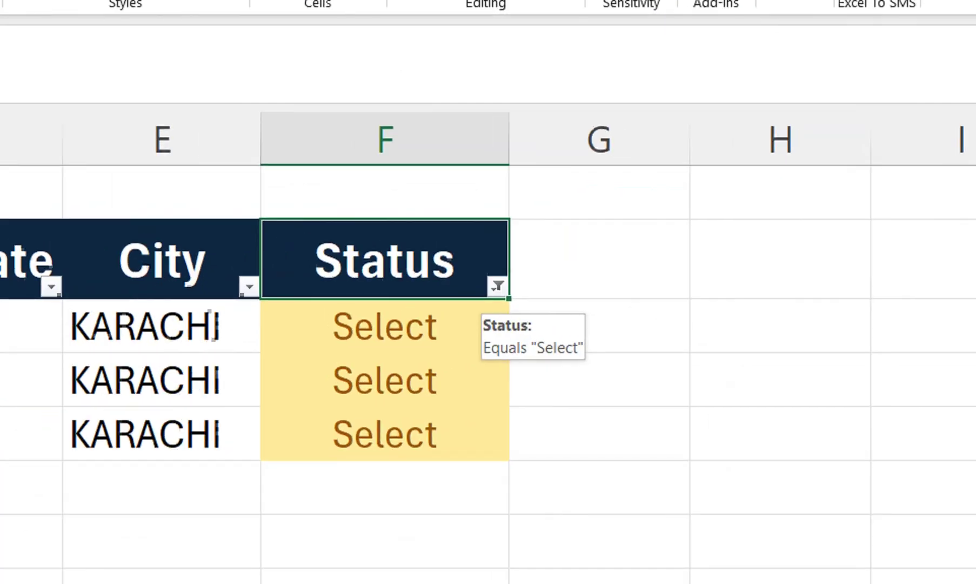
- Reset the Status filter to include all values so every applicant row is shown
click(701, 249)
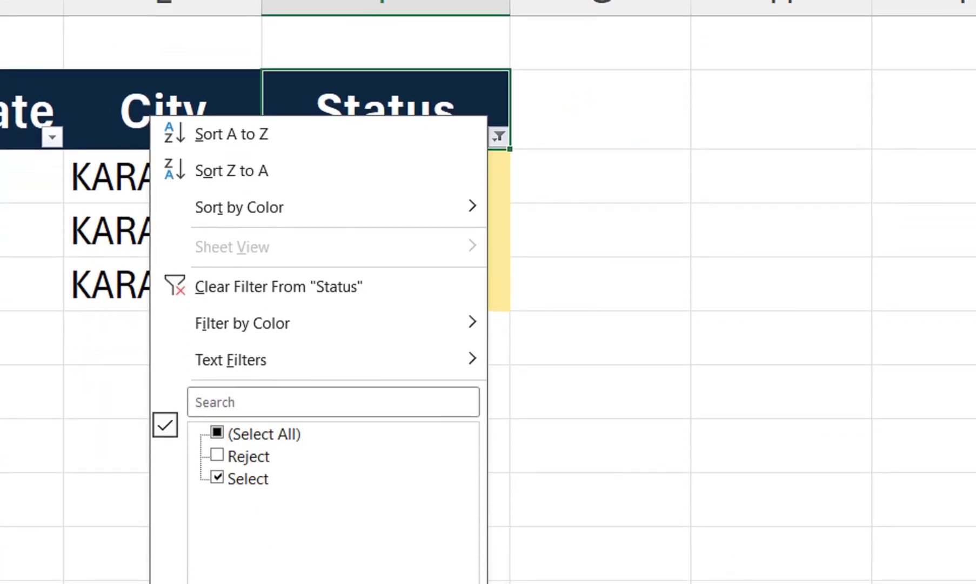
click(217, 432)
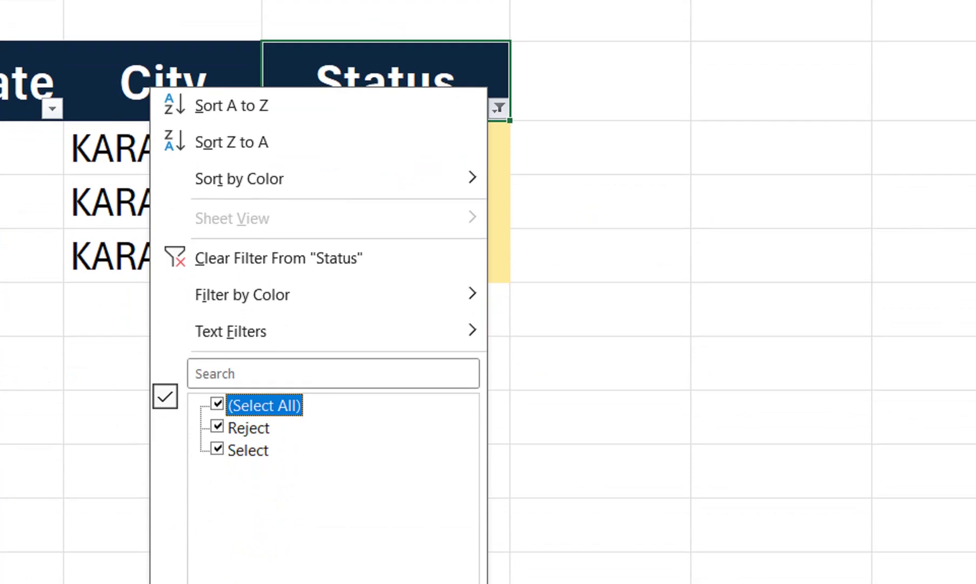
key(space)
key(space)
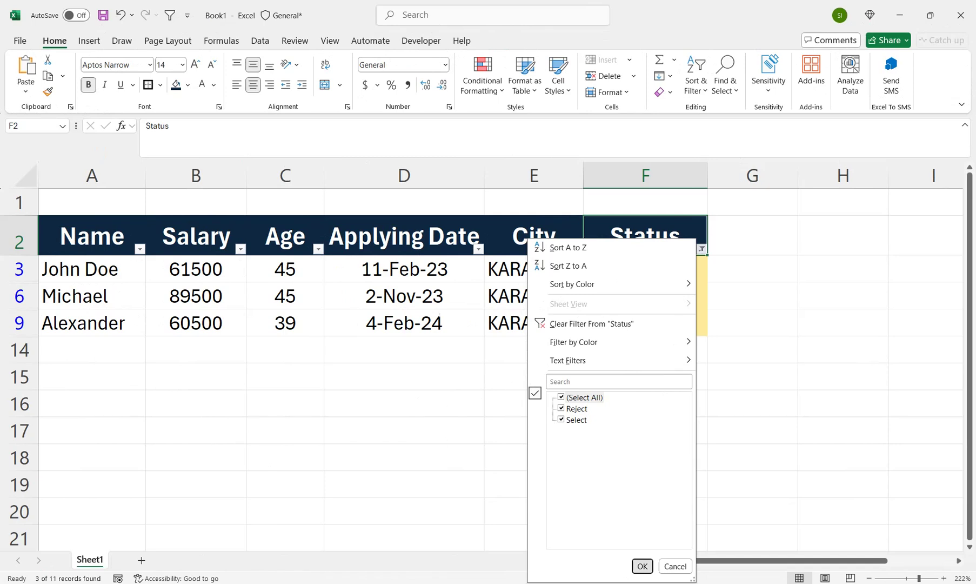
key(Return)
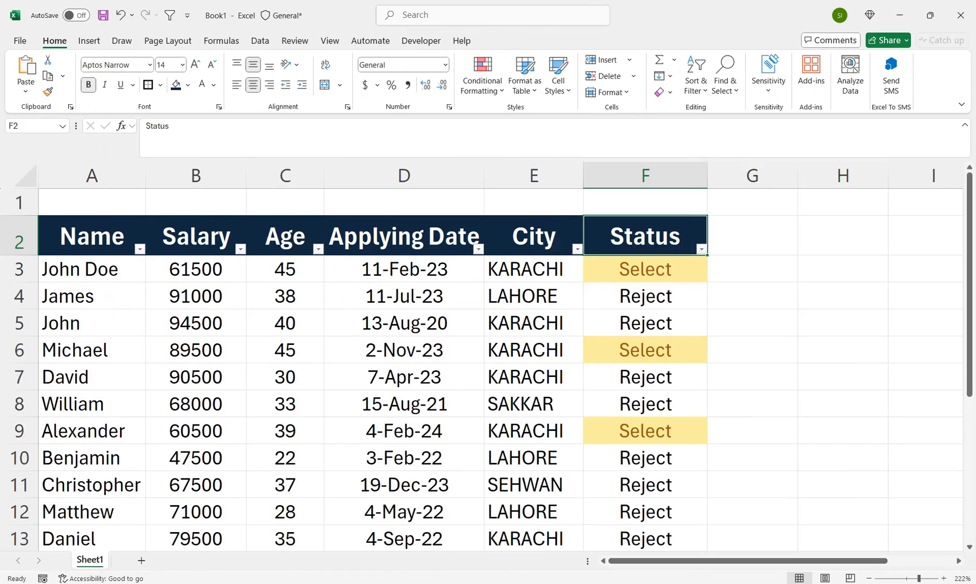